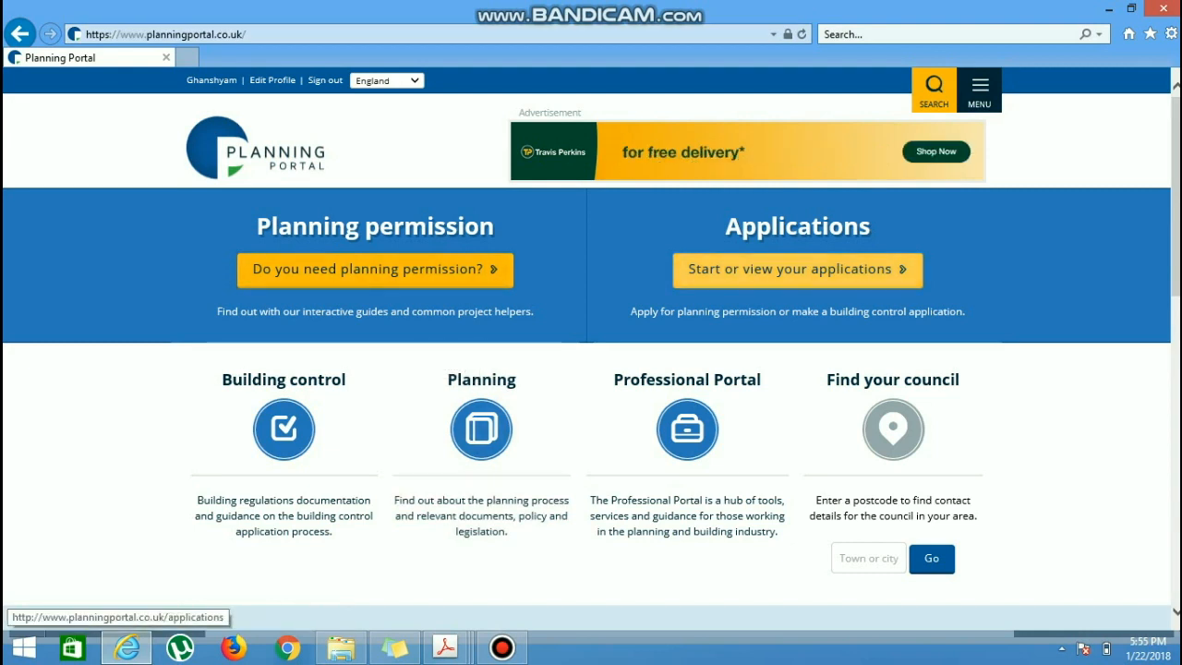
Step: Open the applications section and start a new planning application
left_click(796, 269)
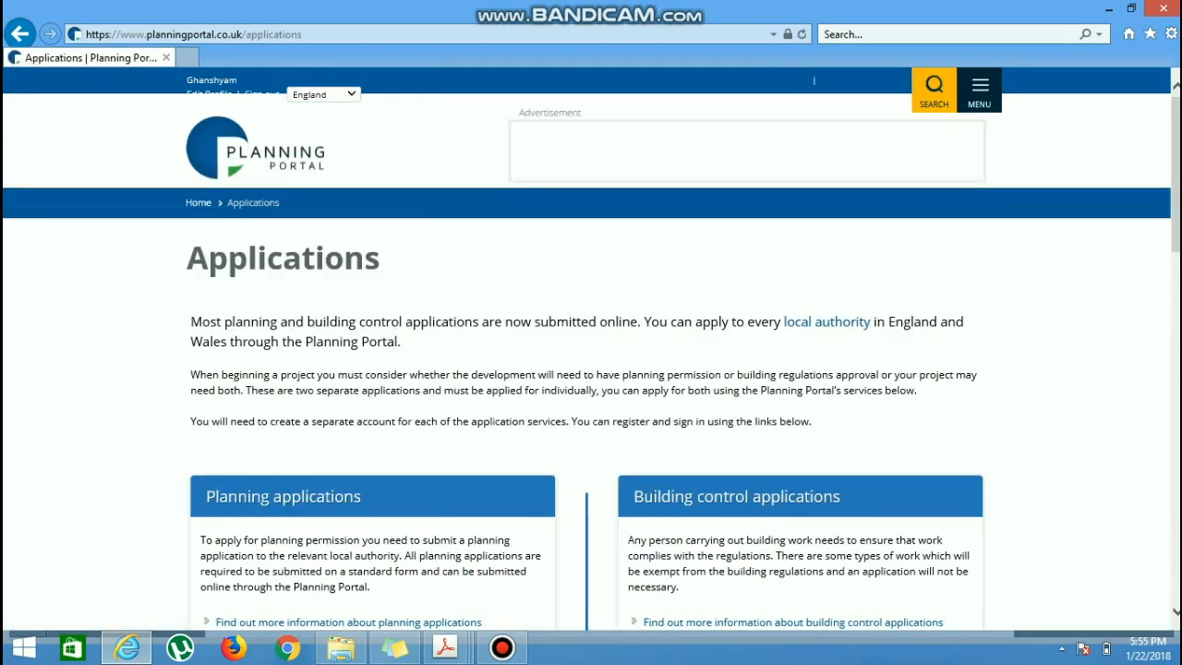
scroll(587, 376, "down", 3)
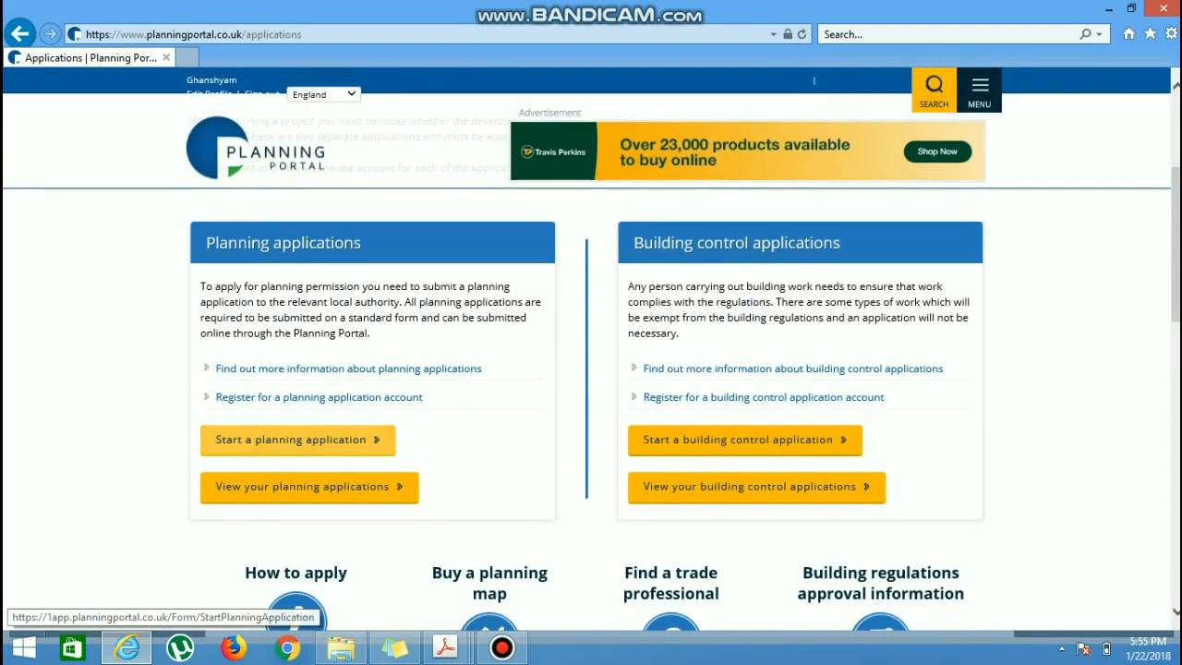
left_click(297, 439)
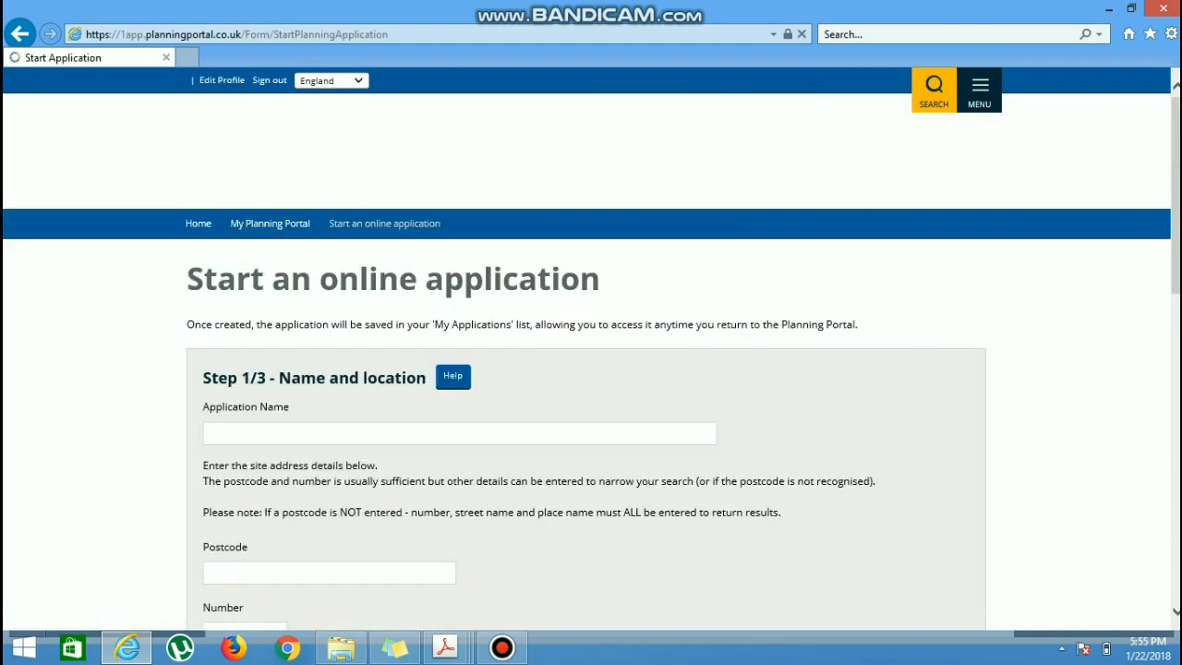
Step: Enter the application name, beginning with "site addr", in the name and location stage
scroll(586, 370, "down", 2)
left_click(213, 263)
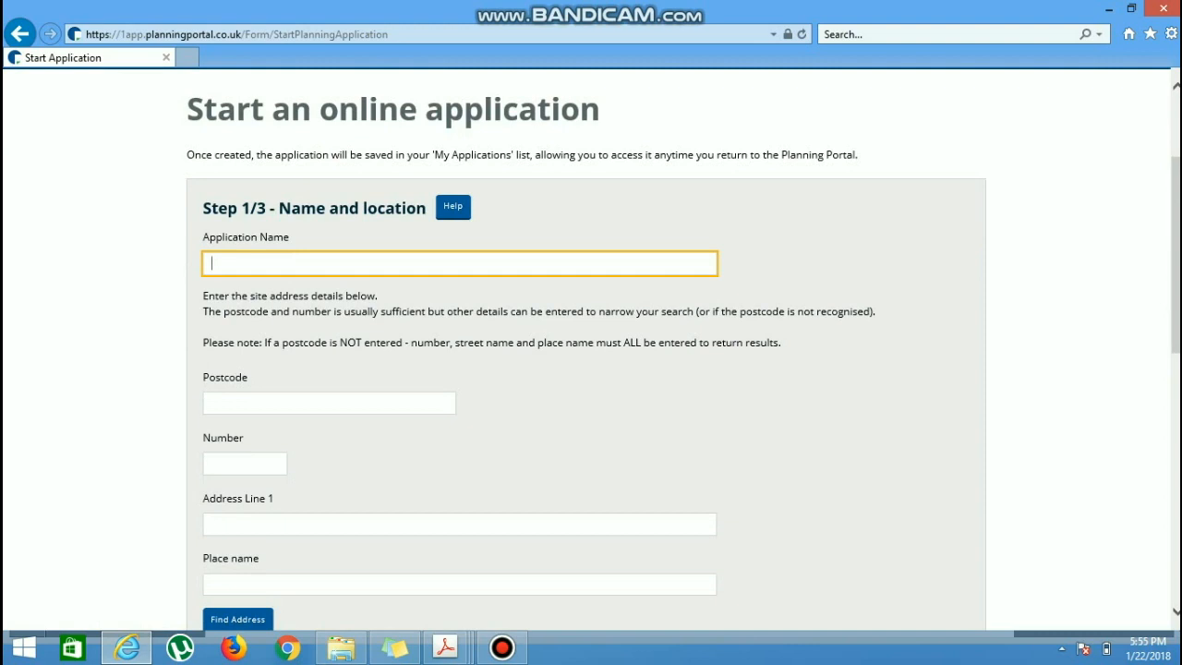
type("site adre")
key("BackSpace")
key("BackSpace")
type("dr")
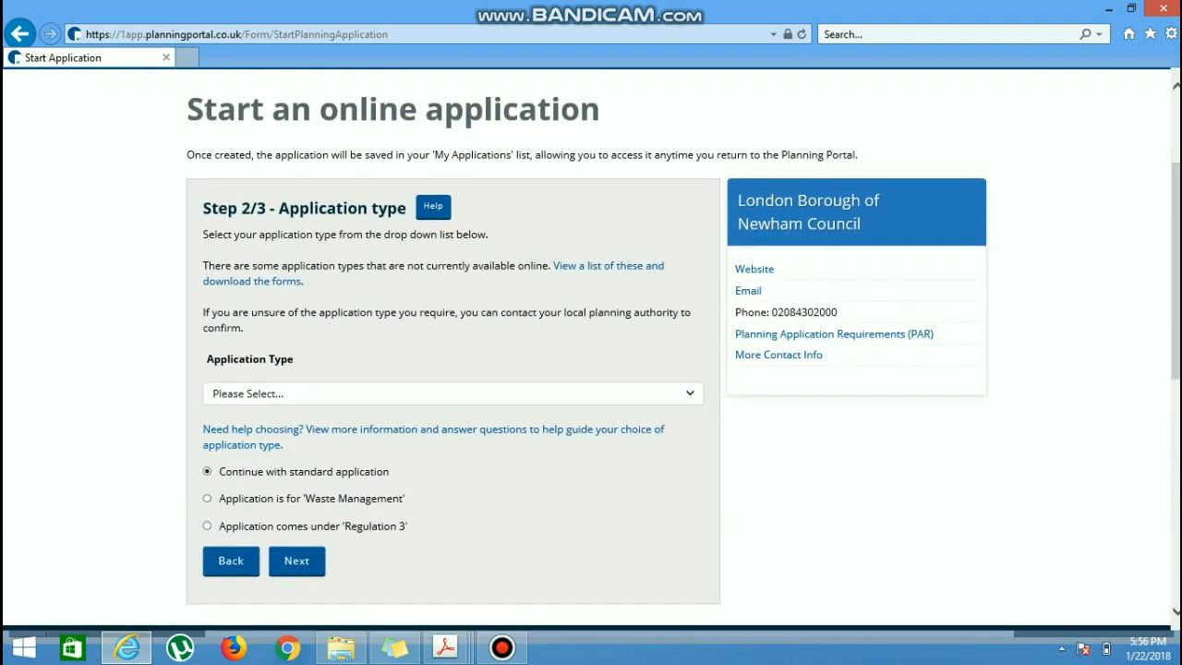
Step: Set the application type to Lawful development: Proposed use and continue to the application's overview
left_click(452, 394)
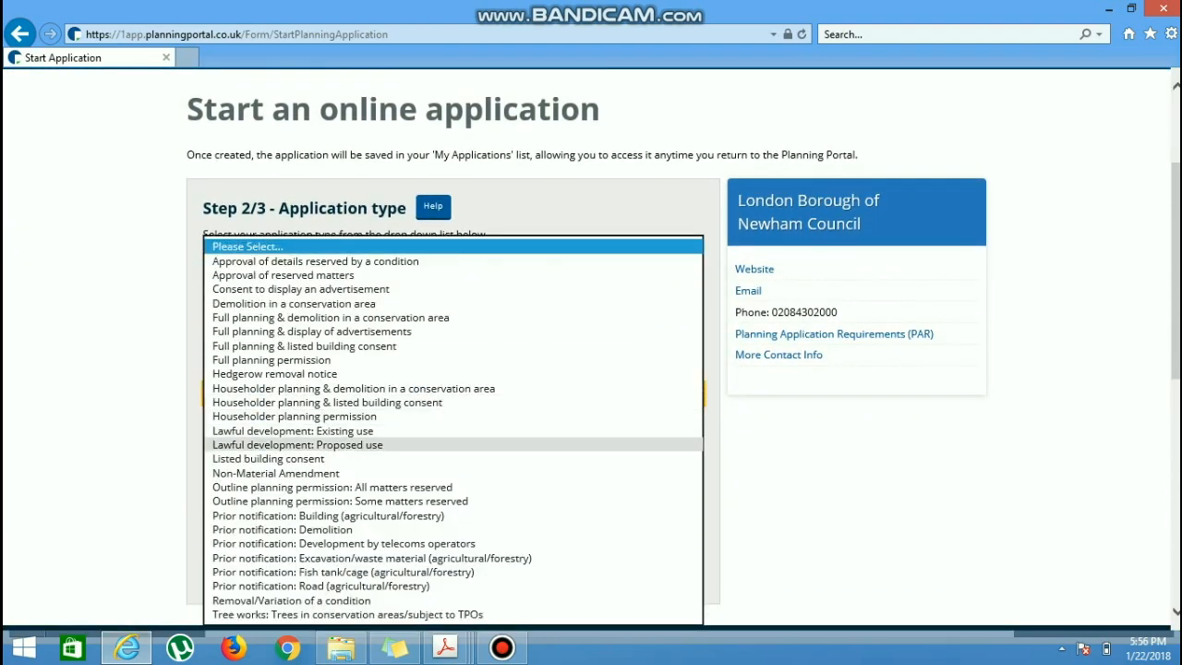
left_click(297, 444)
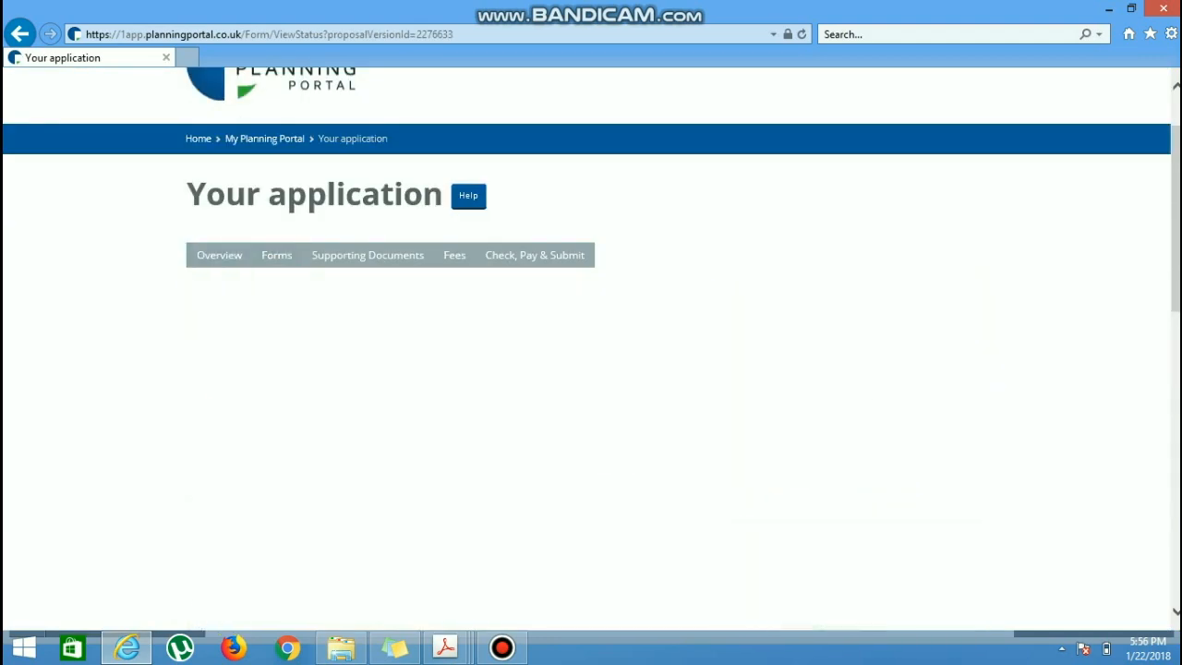
scroll(587, 349, "down", 1)
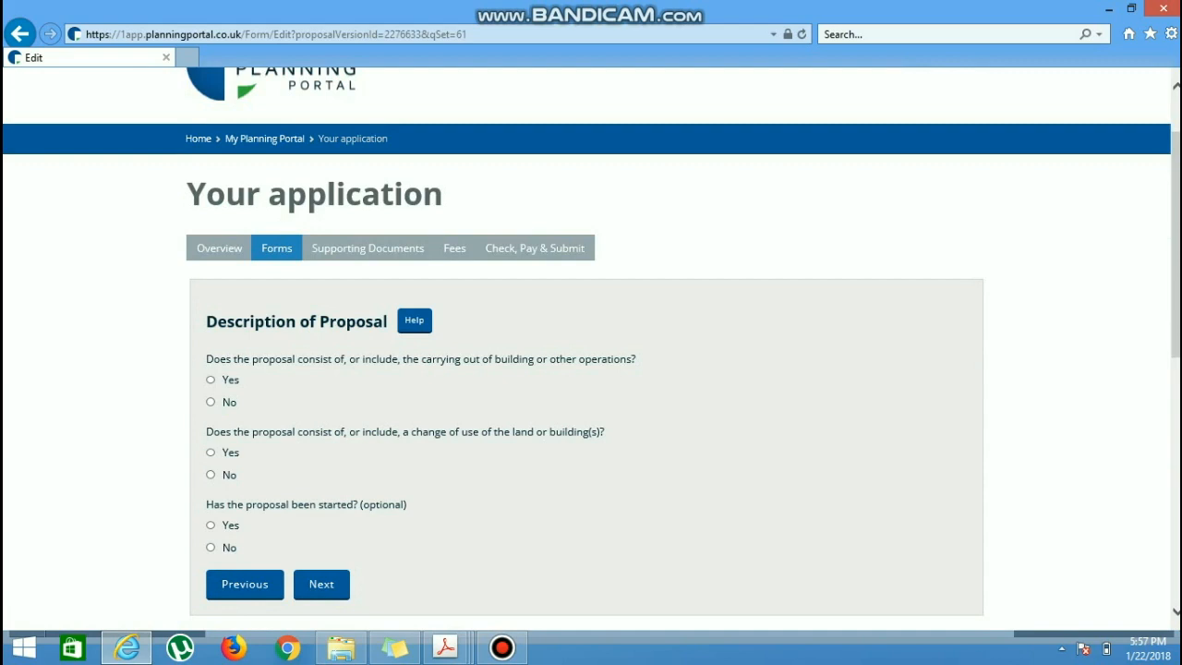
Step: Answer Yes to the building operations question and describe the operations as "-3m Rear extension"
left_click(210, 379)
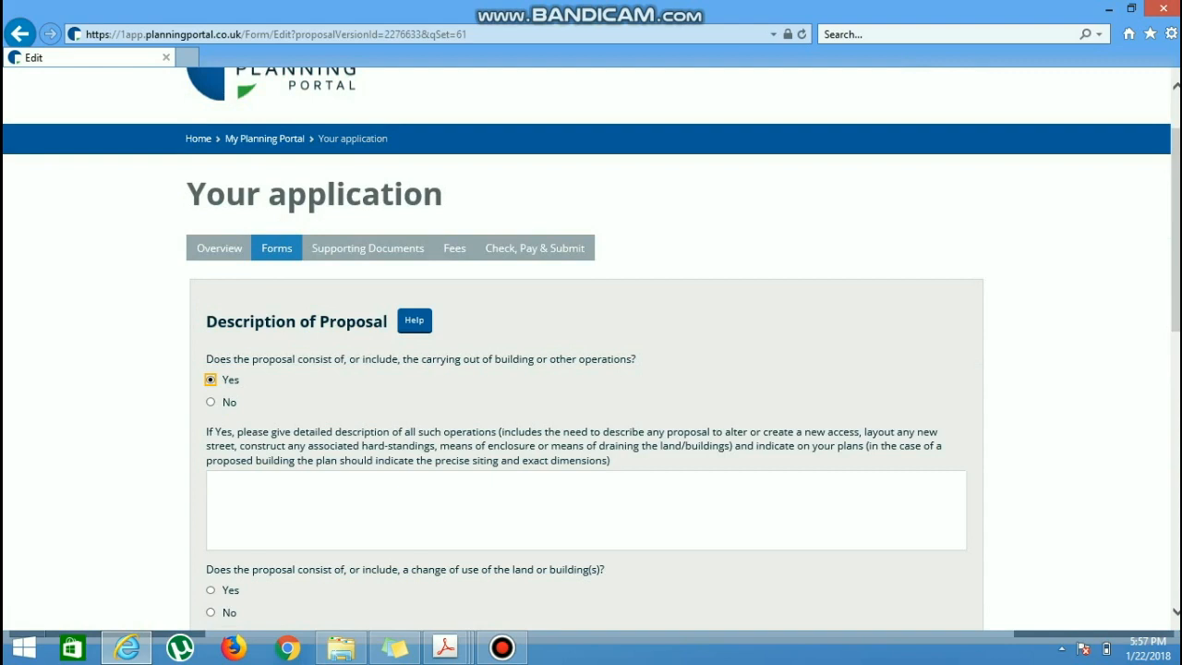
scroll(590, 349, "down", 1)
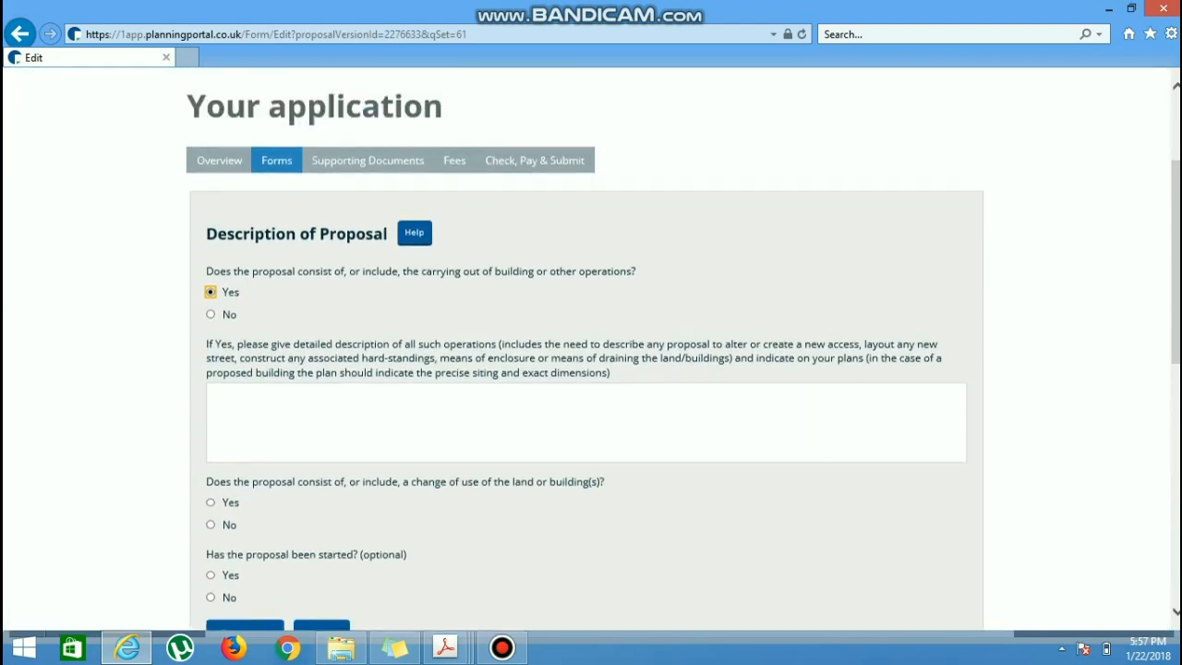
scroll(590, 349, "up", 1)
left_click(216, 397)
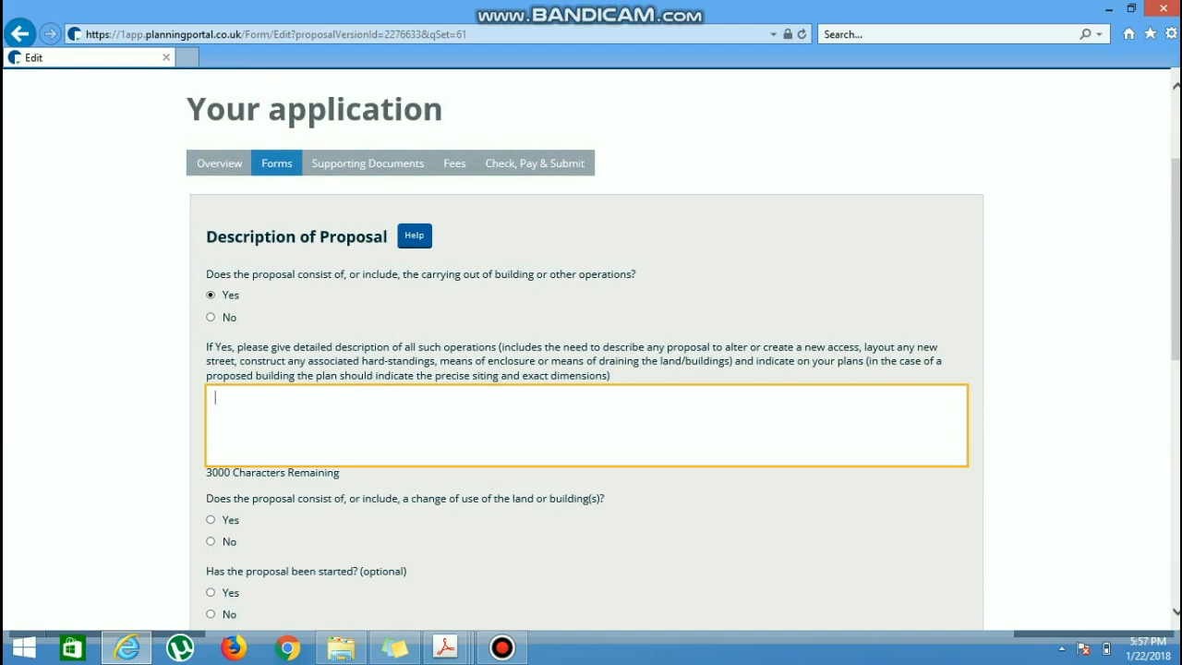
type("-3m Rear extension")
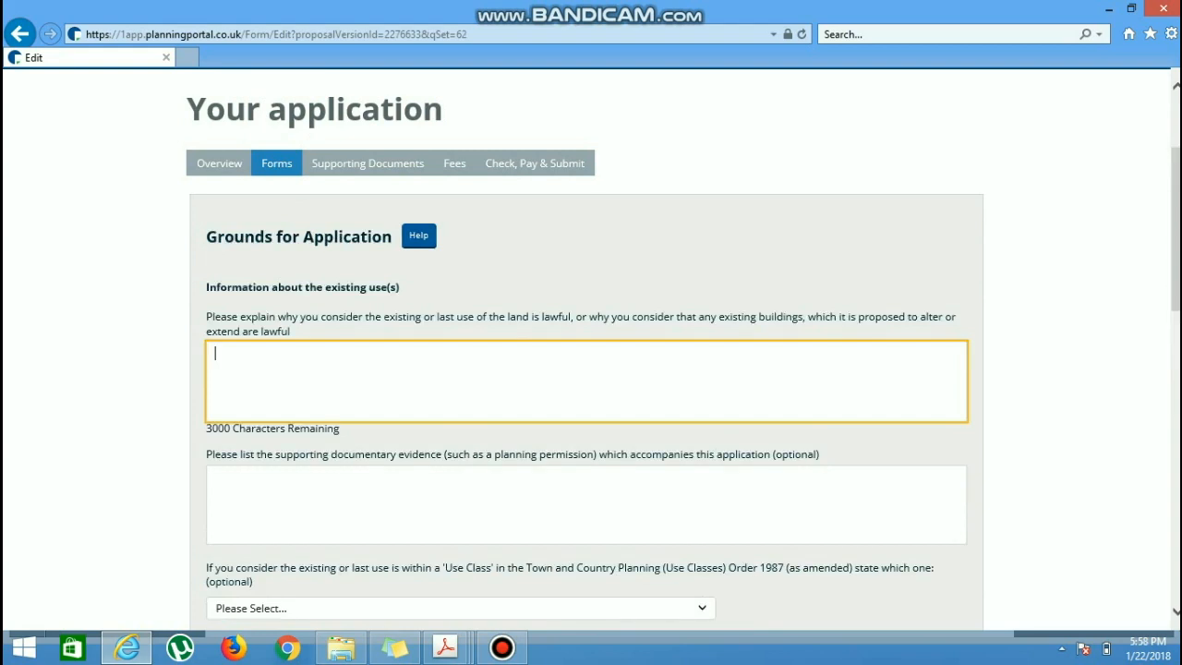
Step: Explain why the existing use is lawful with "This property has always been residential use."
type("This propo")
key("BackSpace")
type("erty has alwa")
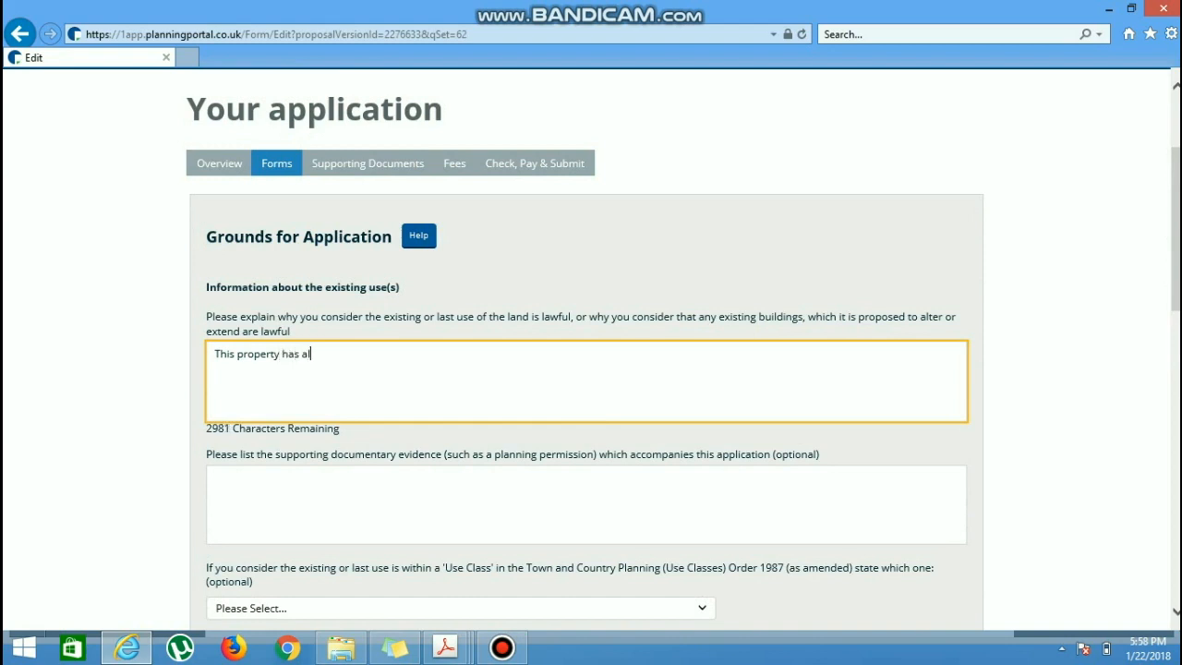
type("ys been residential use.")
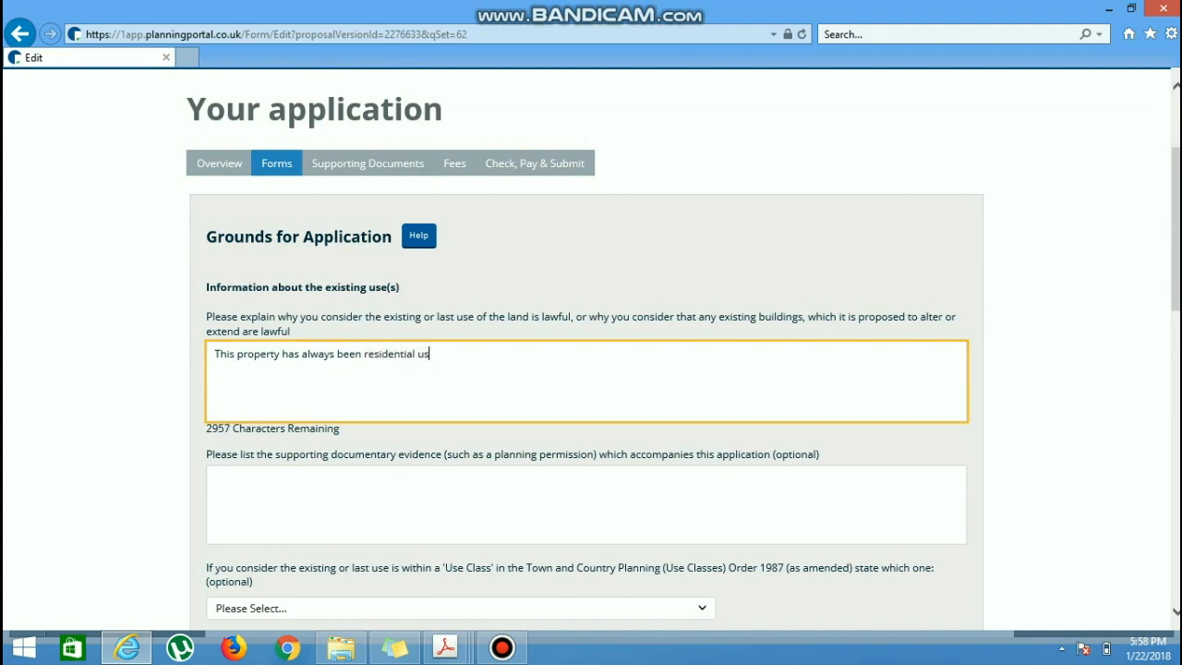
Step: Set both the existing and the proposed use class to C3 - Dwellinghouses
scroll(586, 369, "down", 1)
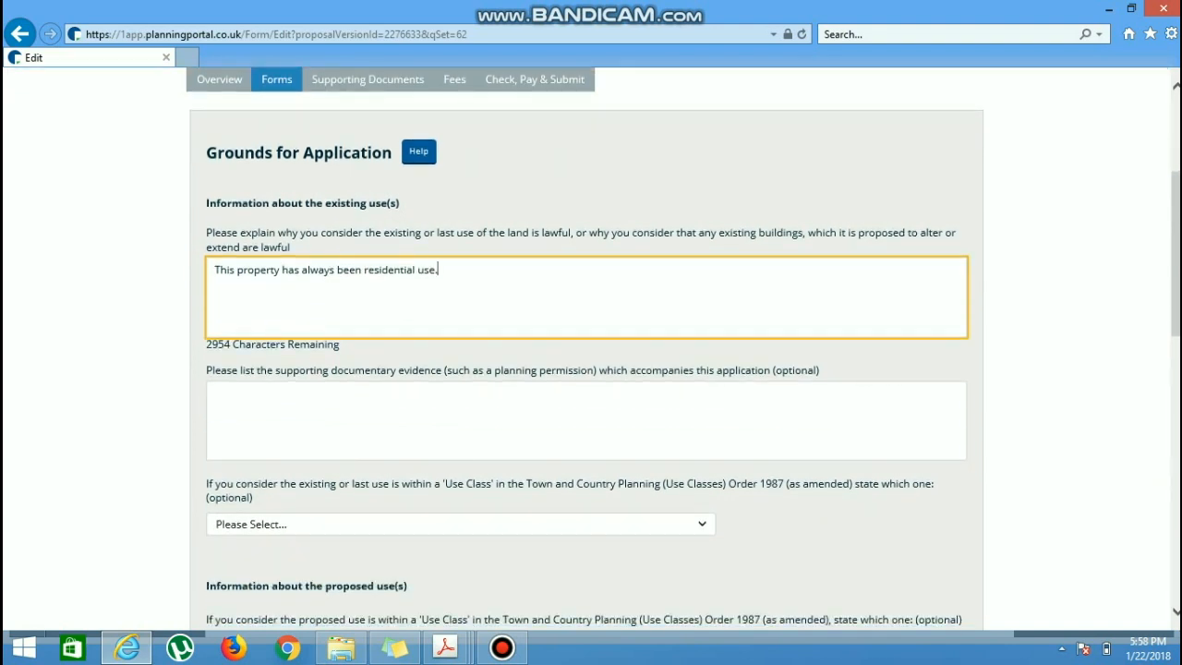
scroll(586, 369, "down", 1)
left_click(215, 309)
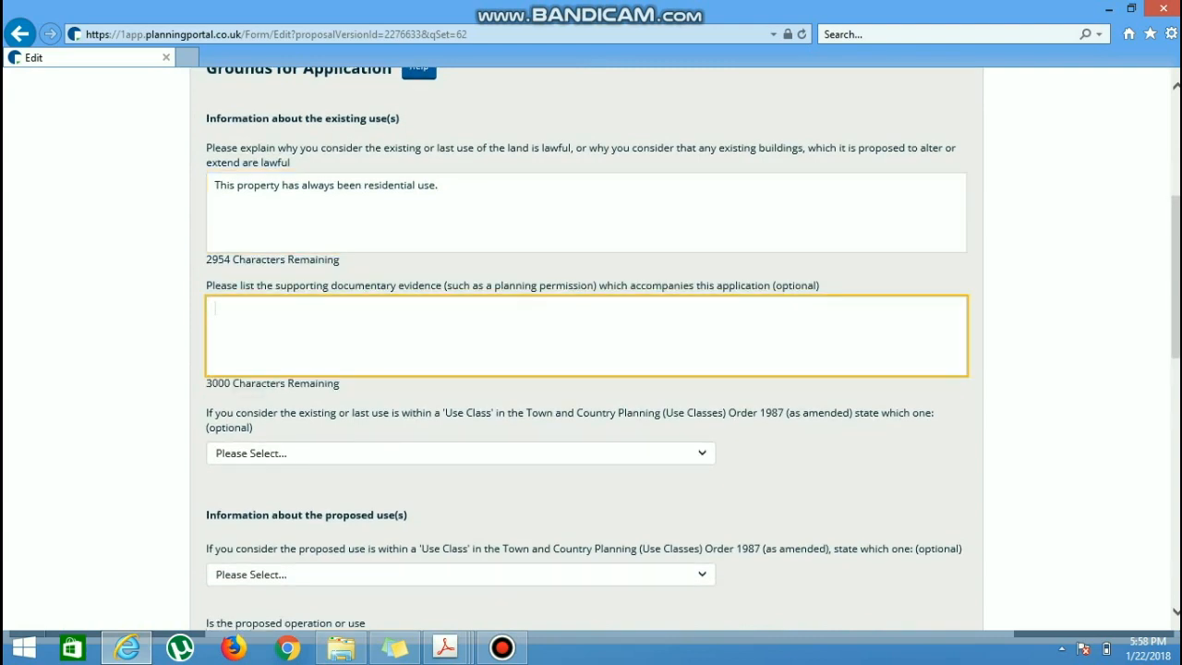
scroll(586, 370, "down", 2)
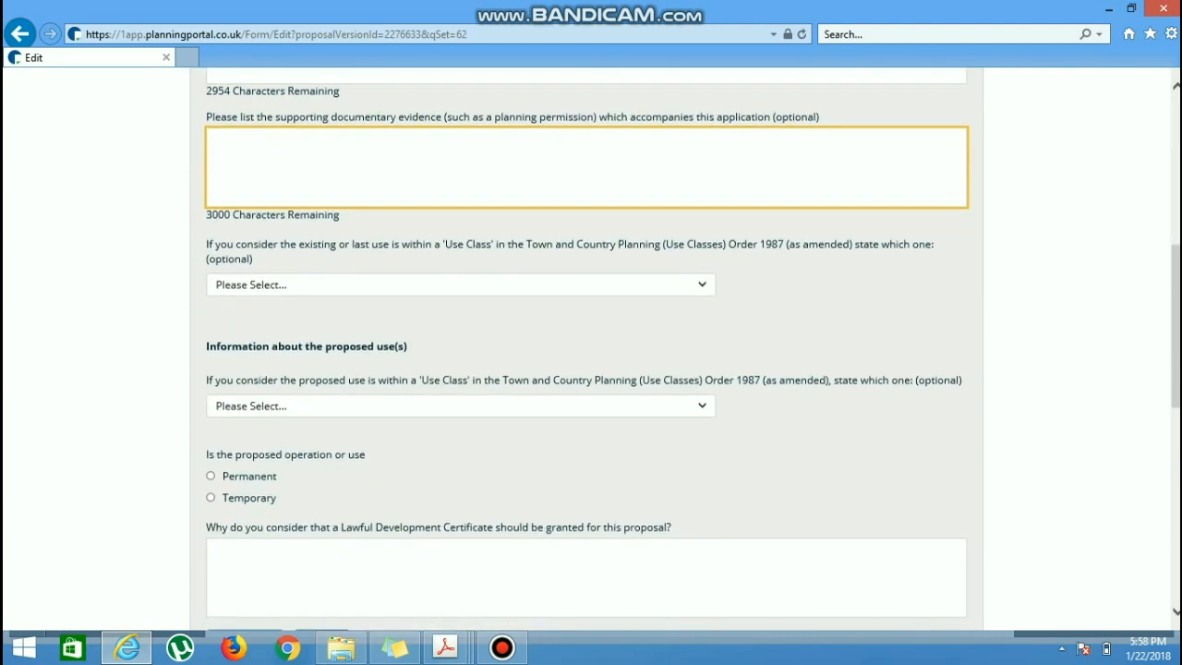
left_click(460, 285)
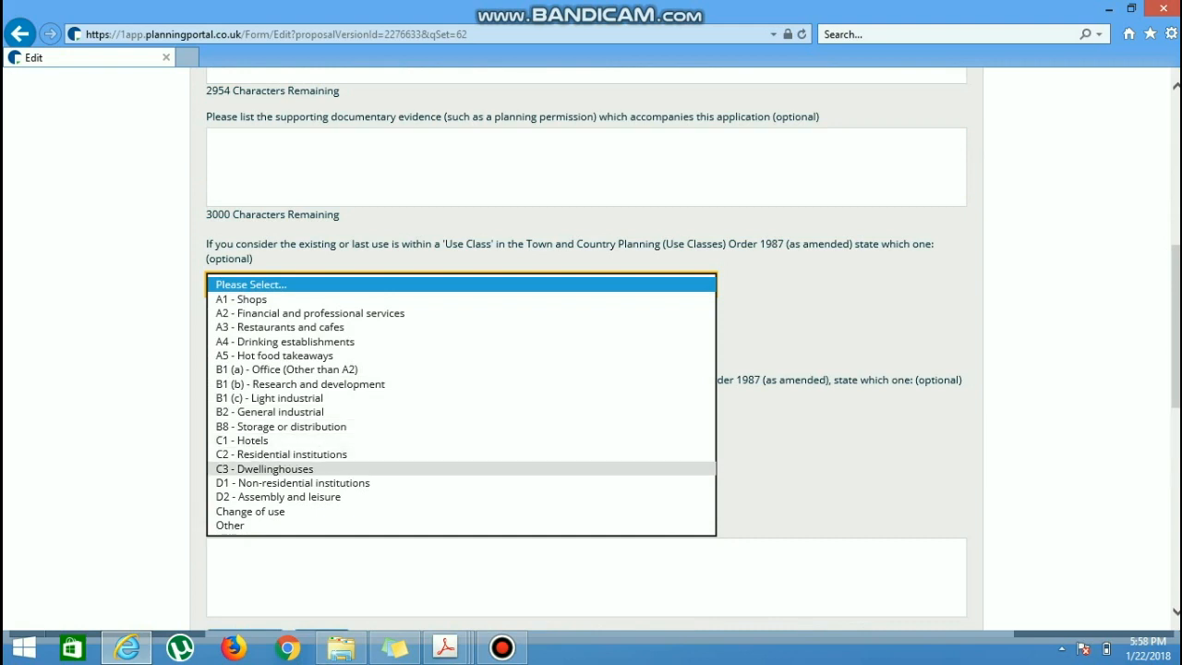
left_click(460, 469)
scroll(460, 397, "down", 1)
left_click(460, 322)
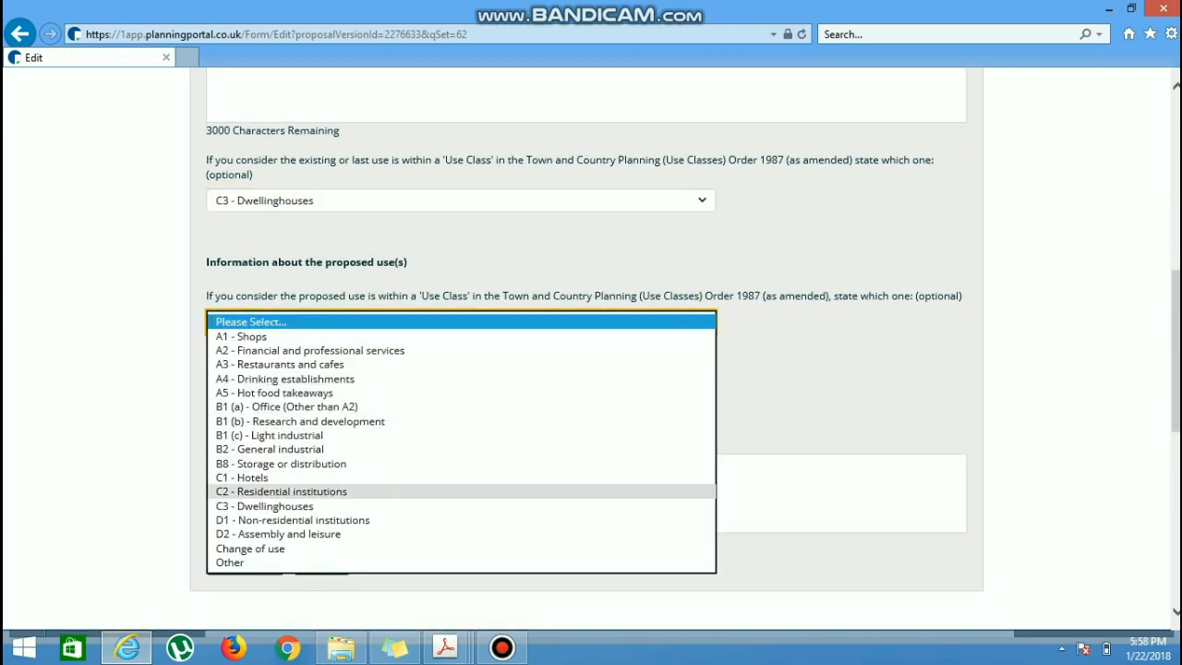
left_click(461, 506)
Step: Mark the proposed operation or use as Permanent
scroll(461, 506, "down", 1)
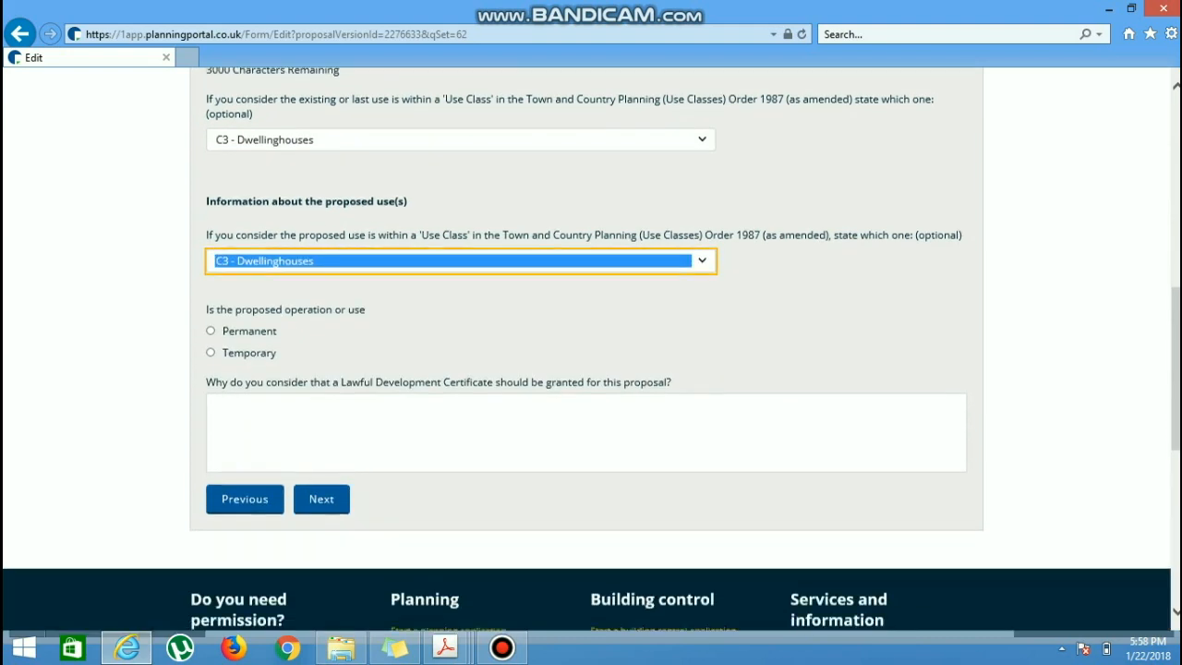
left_click(210, 307)
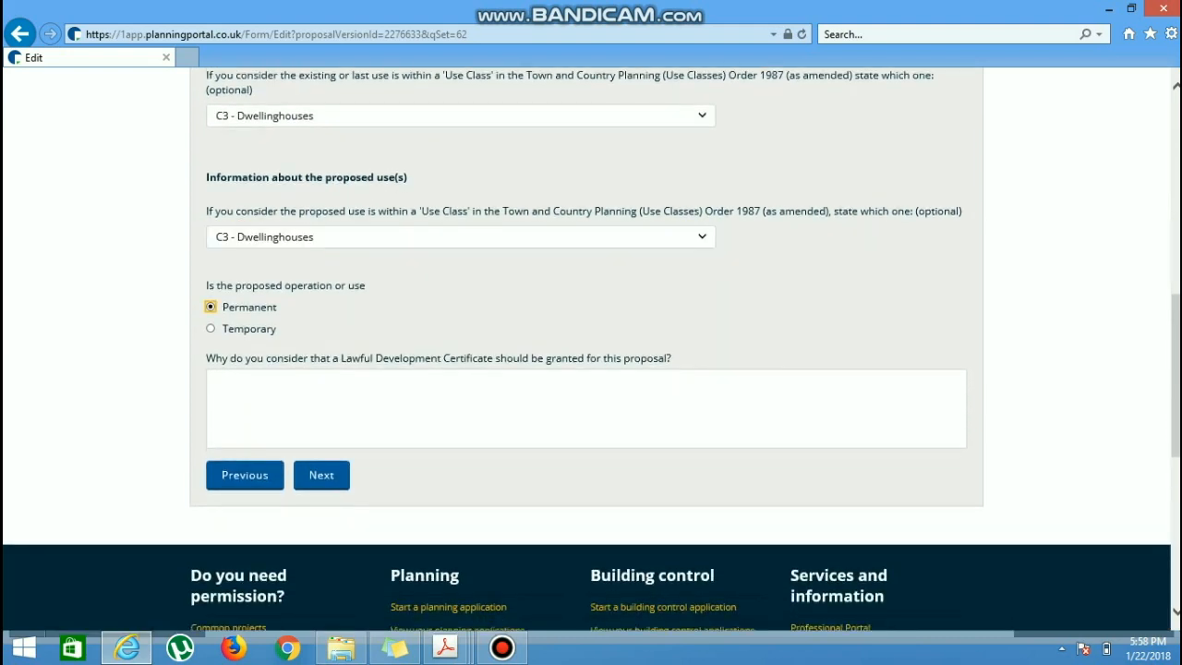
left_click(277, 396)
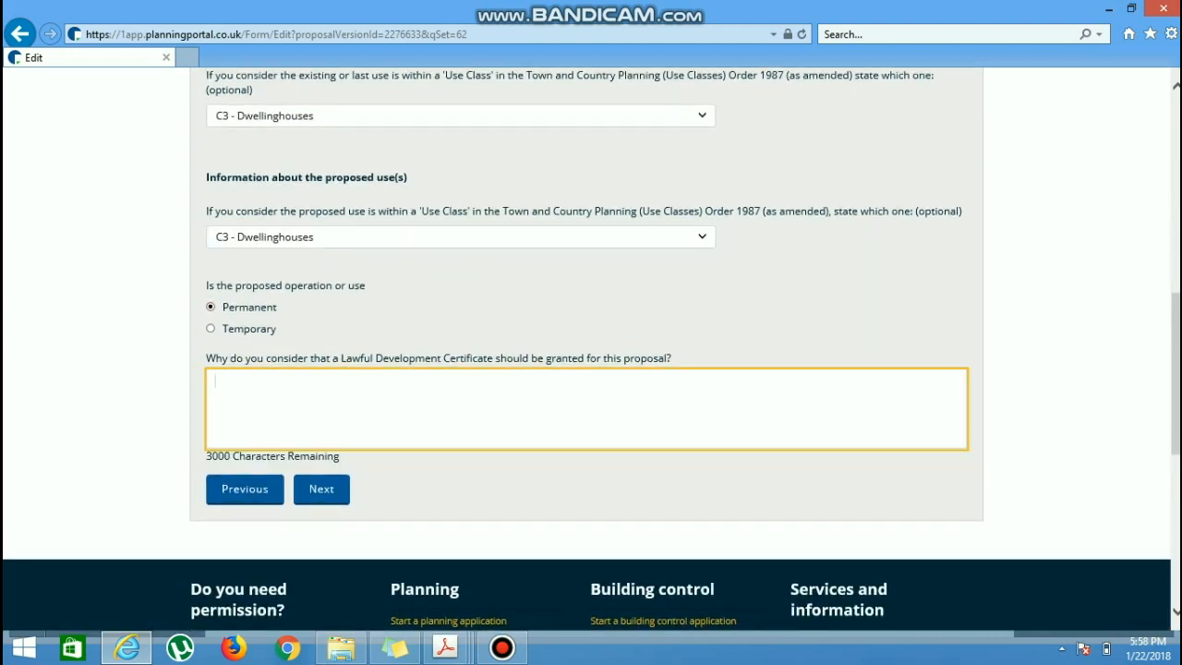
key("shift+Tab")
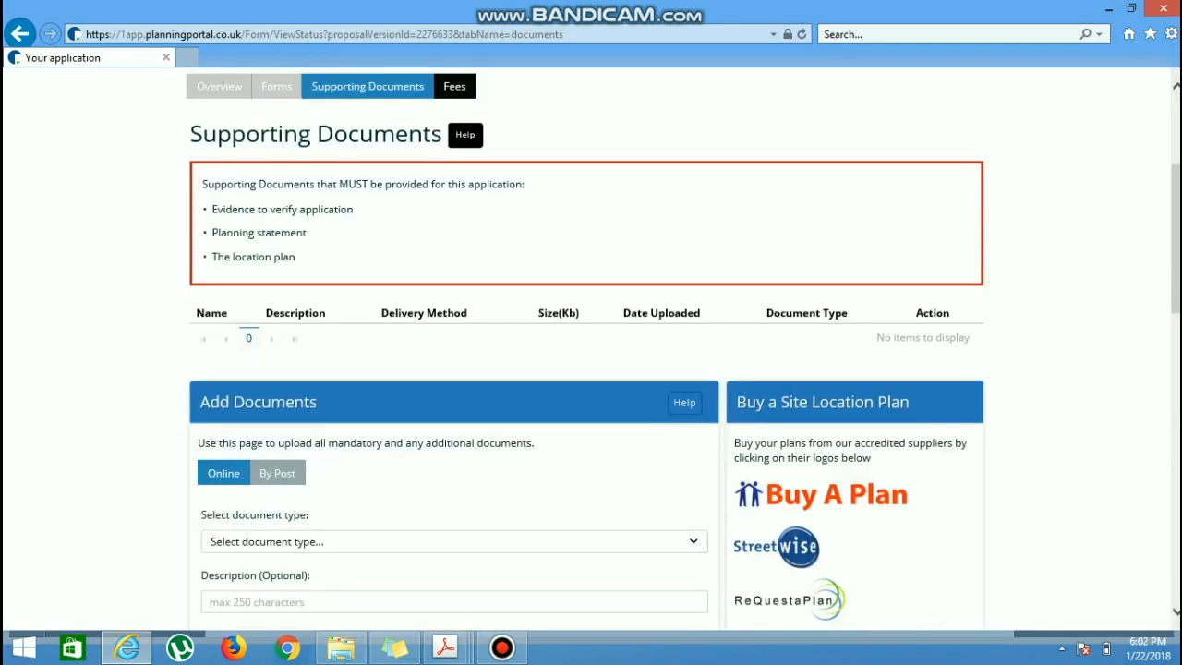
Step: Try the document types Evidence to verify application and Planning statement for the online upload
scroll(585, 351, "down", 2)
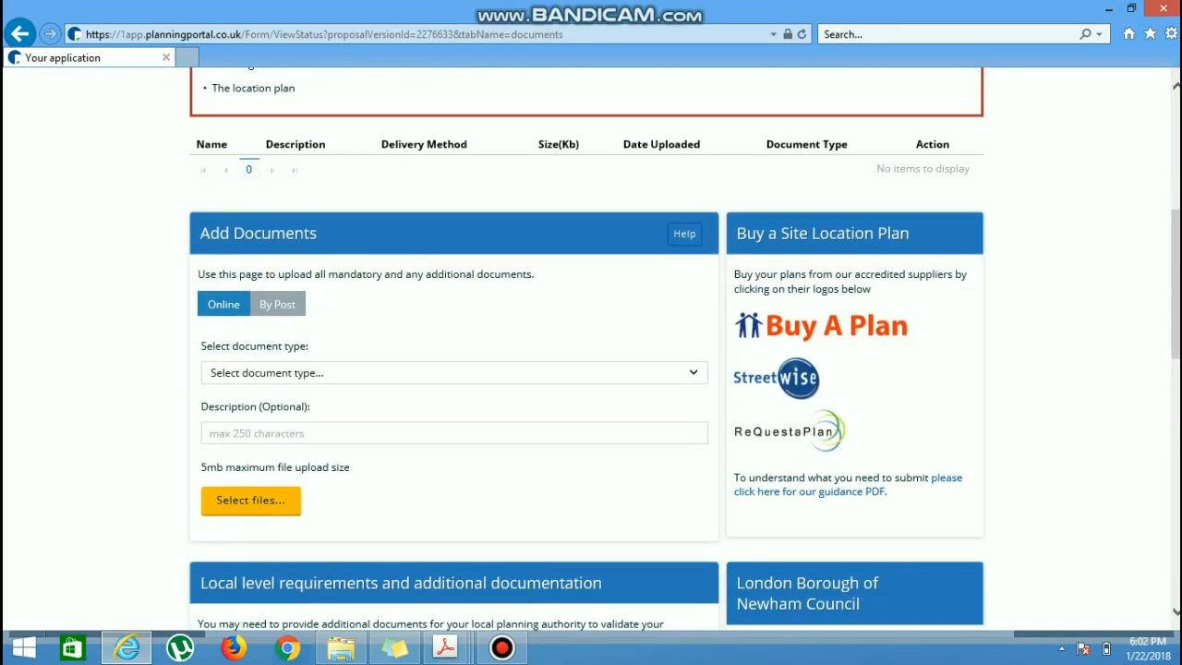
left_click(454, 373)
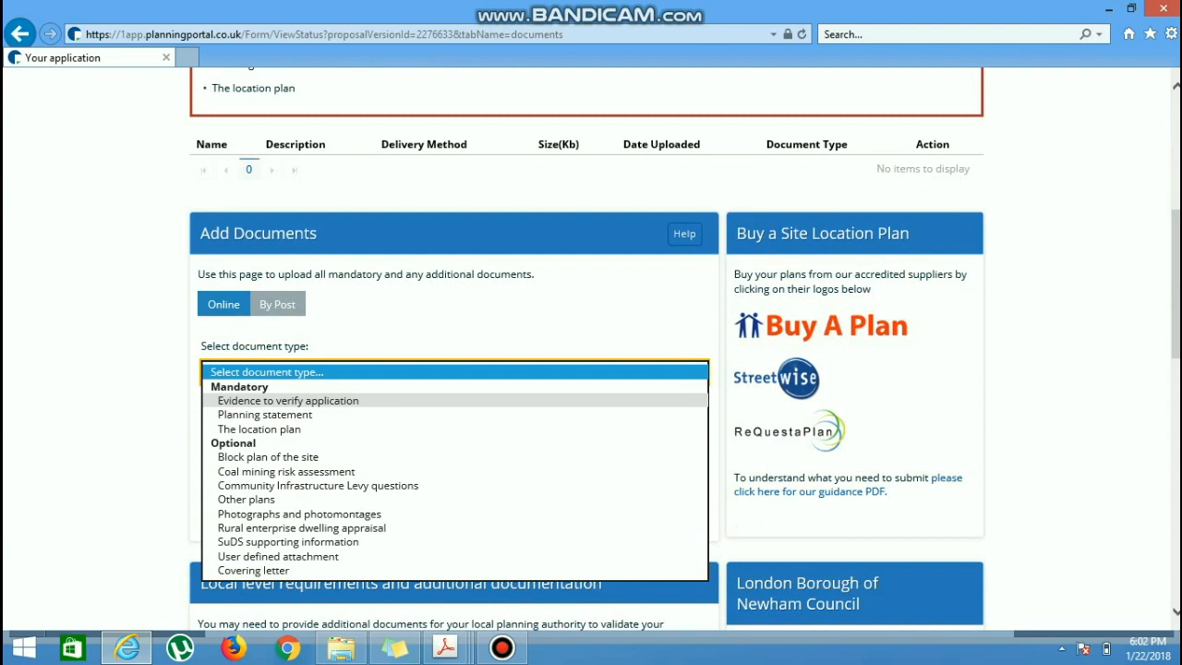
left_click(288, 401)
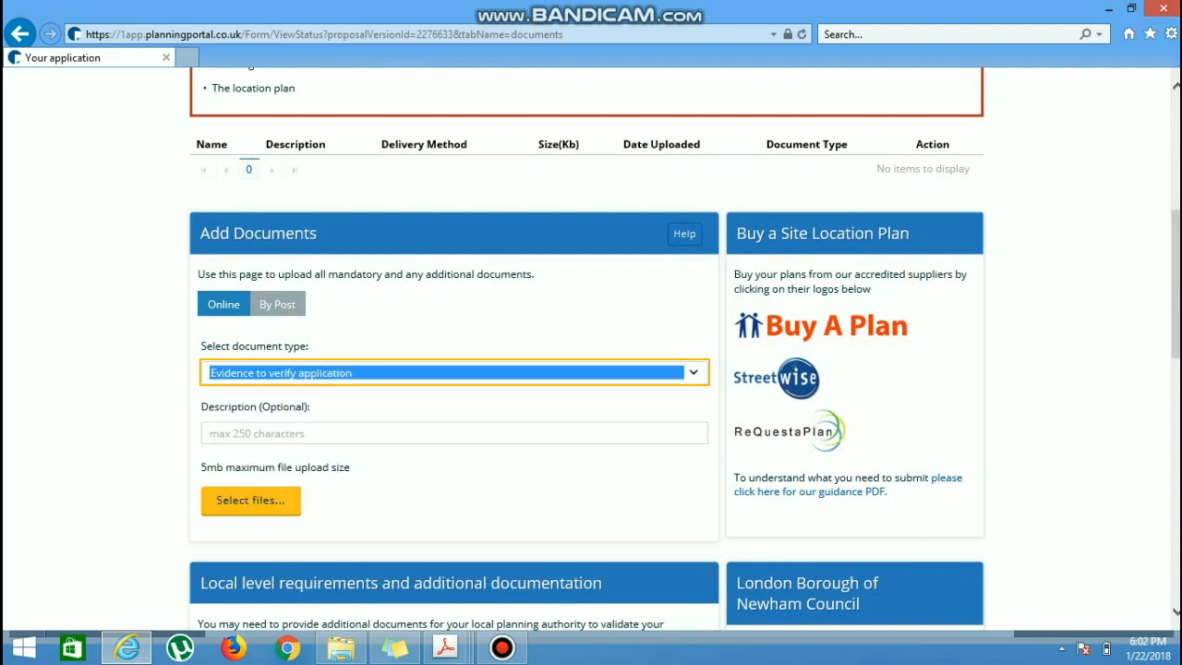
left_click(277, 373)
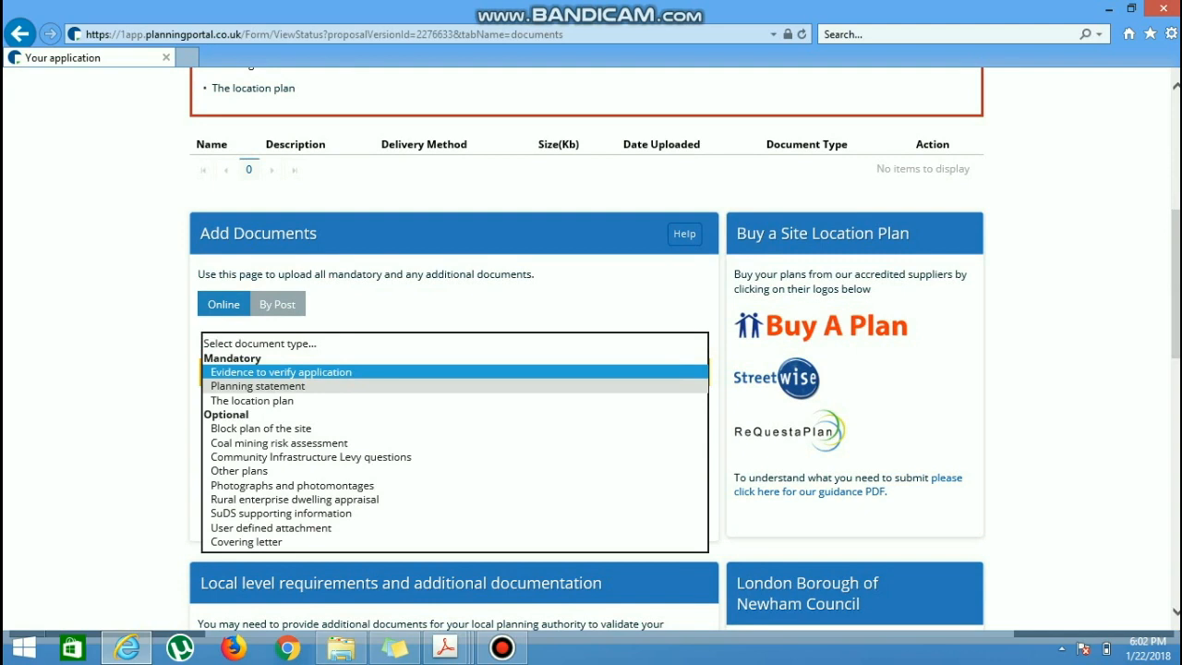
left_click(257, 386)
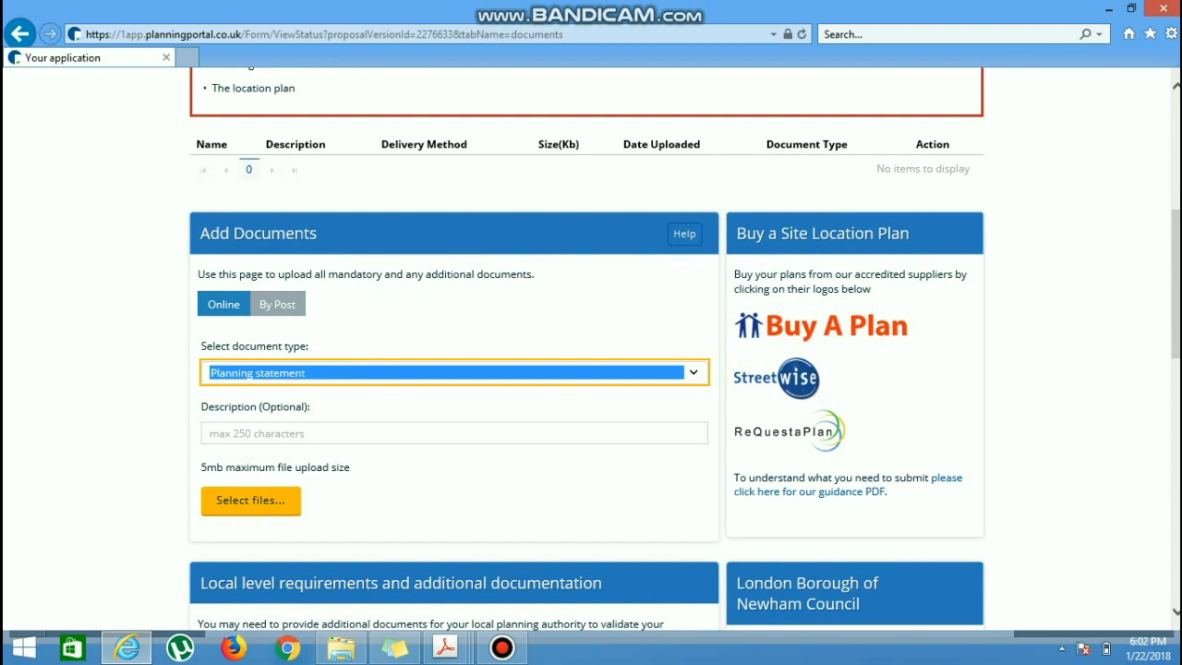
Step: Enter "planning statement" as the optional document description and erase it again
left_click(260, 433)
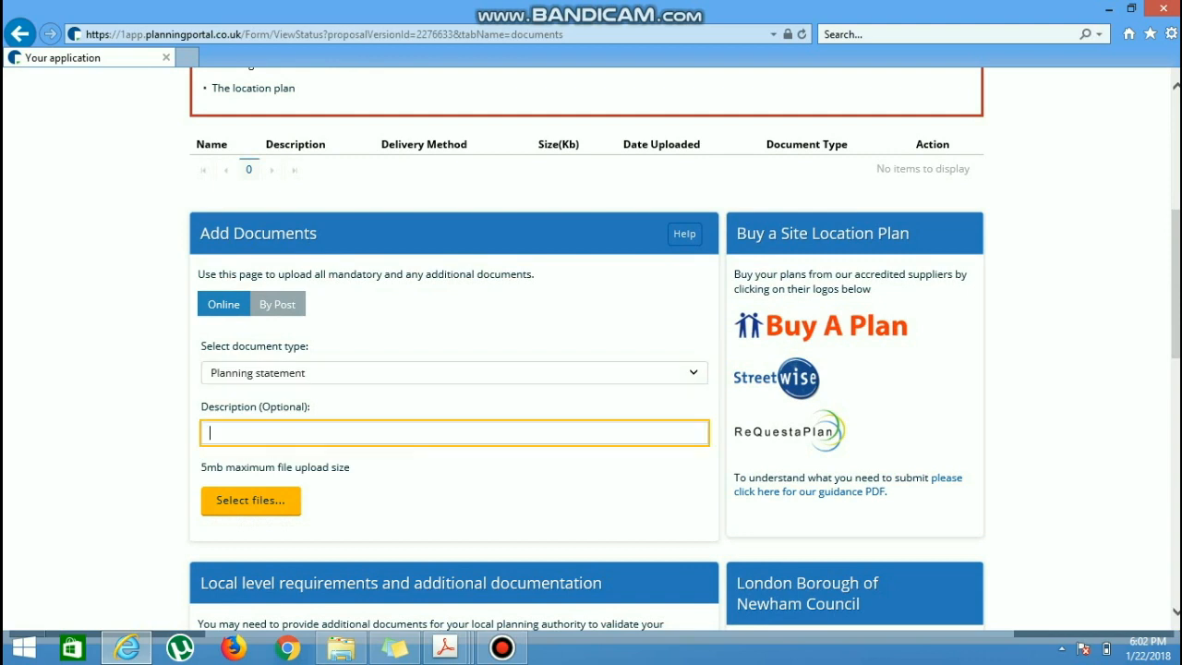
type("planning statement")
key("BackSpace")
key("BackSpace")
key("BackSpace")
key("BackSpace")
key("BackSpace")
key("BackSpace")
key("BackSpace")
key("BackSpace")
key("BackSpace")
key("BackSpace")
key("BackSpace")
key("BackSpace")
key("BackSpace")
key("BackSpace")
key("BackSpace")
key("BackSpace")
key("BackSpace")
key("BackSpace")
Step: Set the document type to The location plan and open the Buy A Plan supplier site
left_click(304, 373)
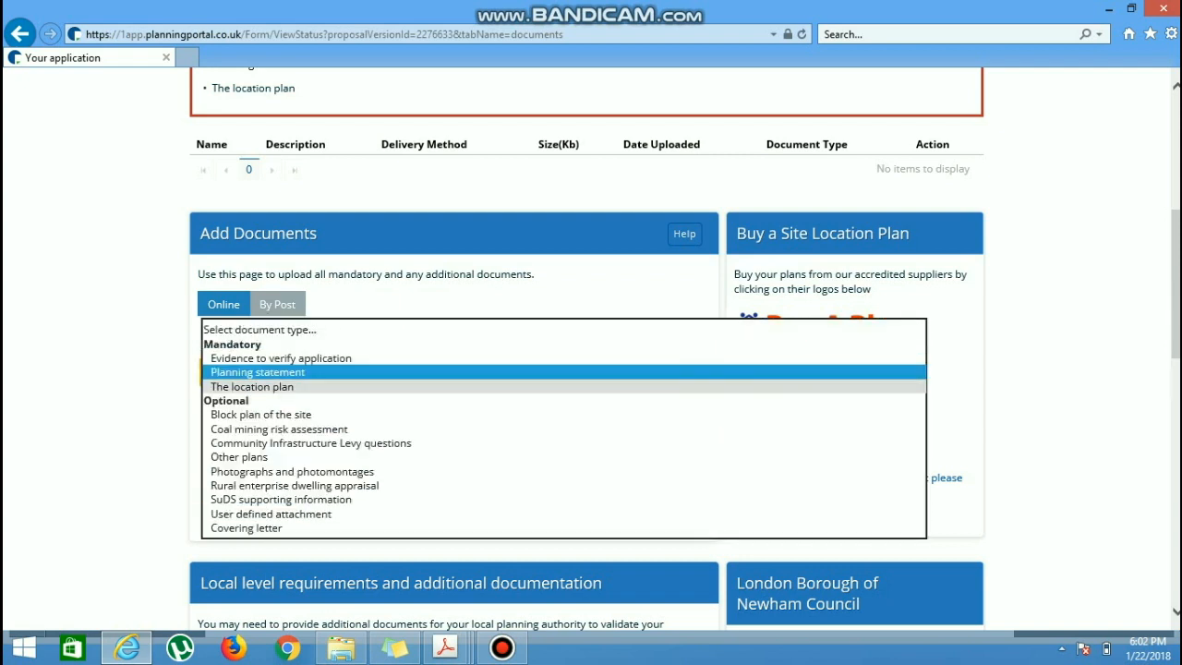
left_click(287, 386)
left_click(835, 325)
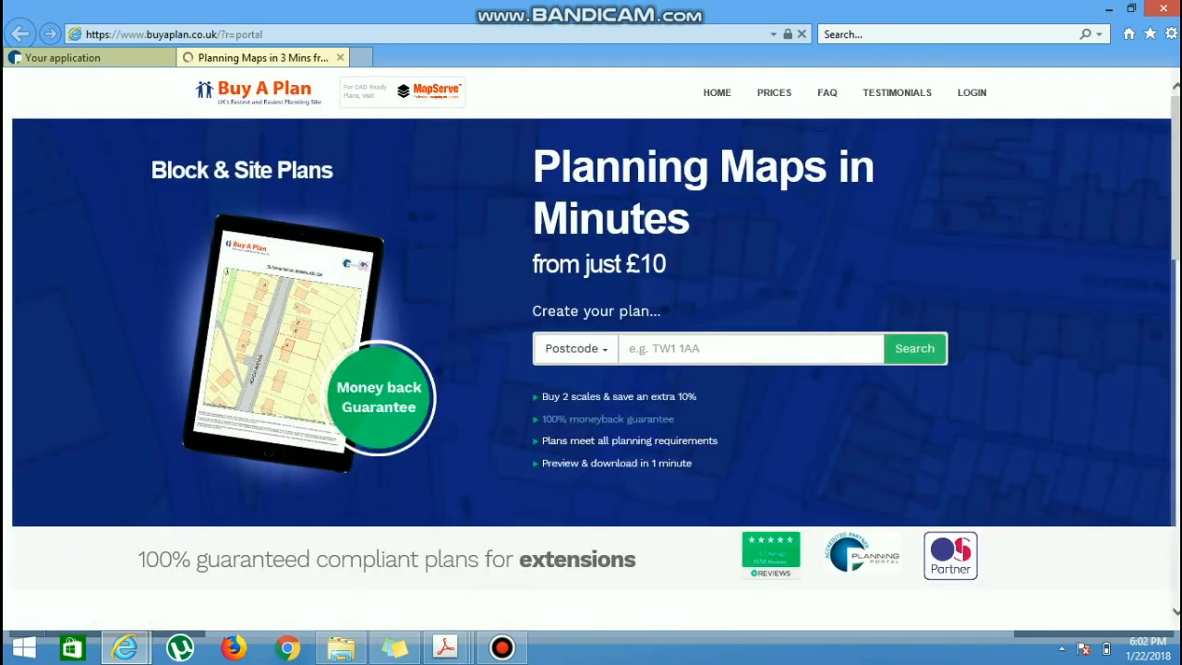
Step: Search for planning maps by the site's postcode and choose the twelfth address in the list
type("e7")
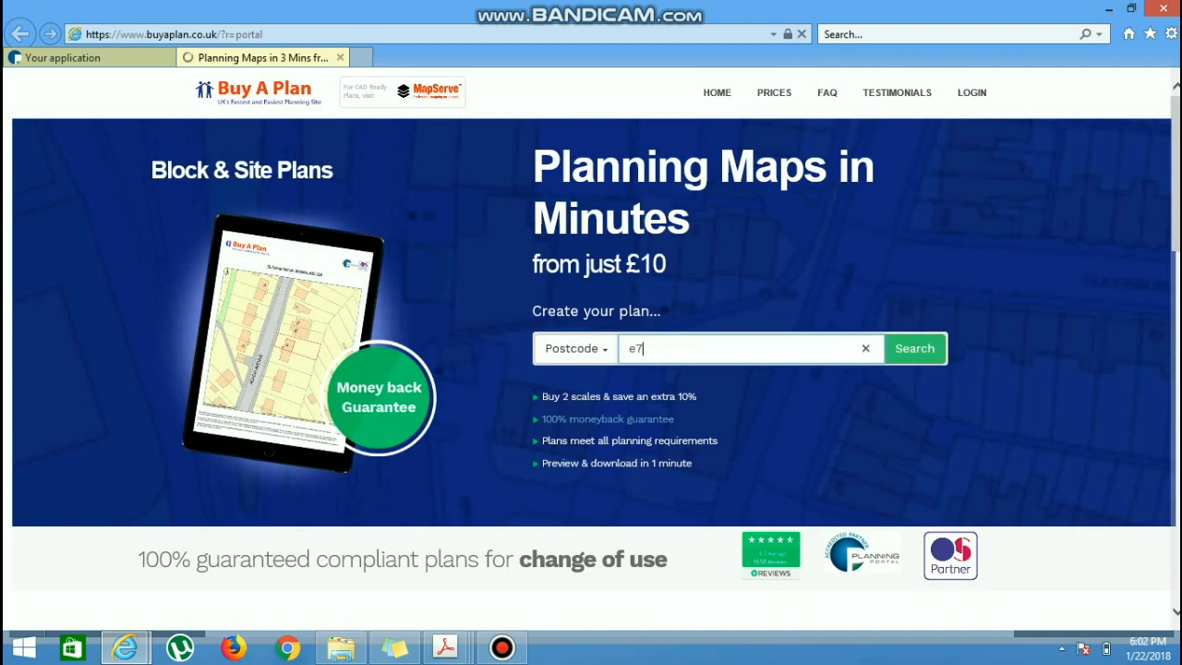
type(" 8ew")
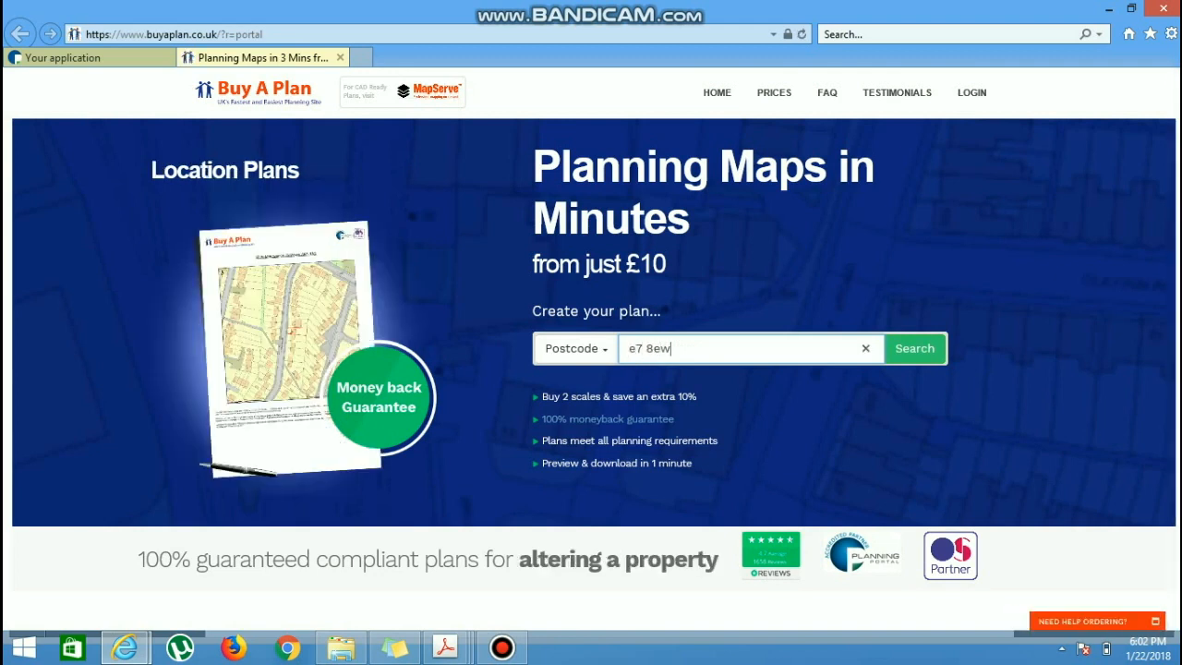
key("Return")
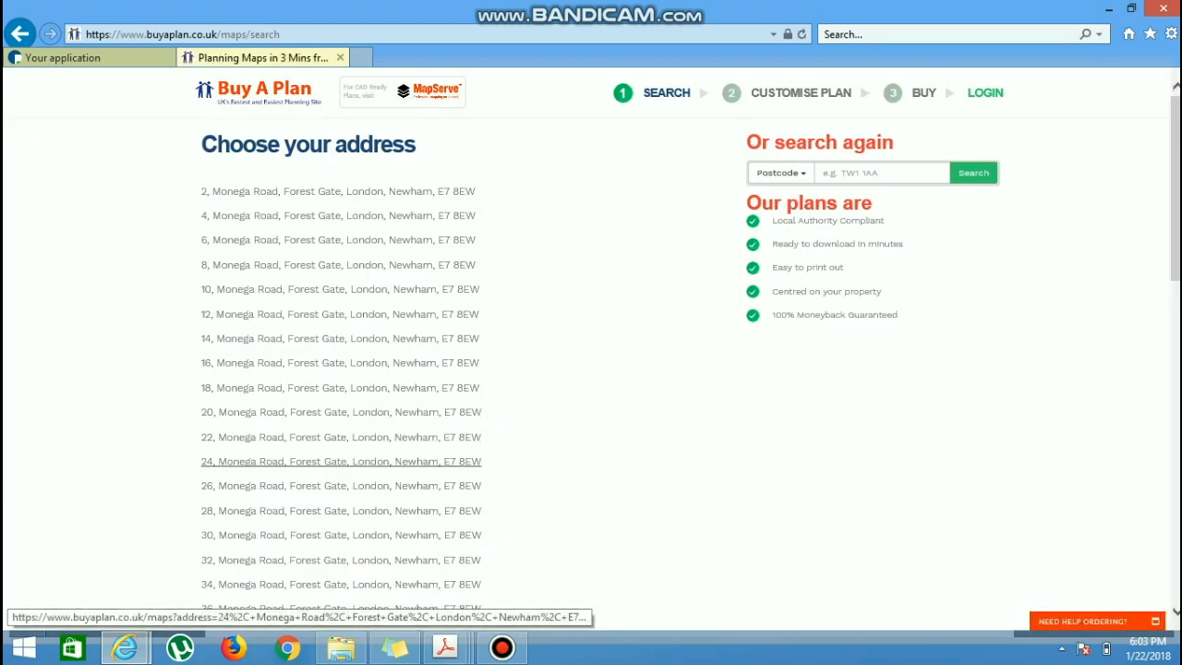
left_click(340, 461)
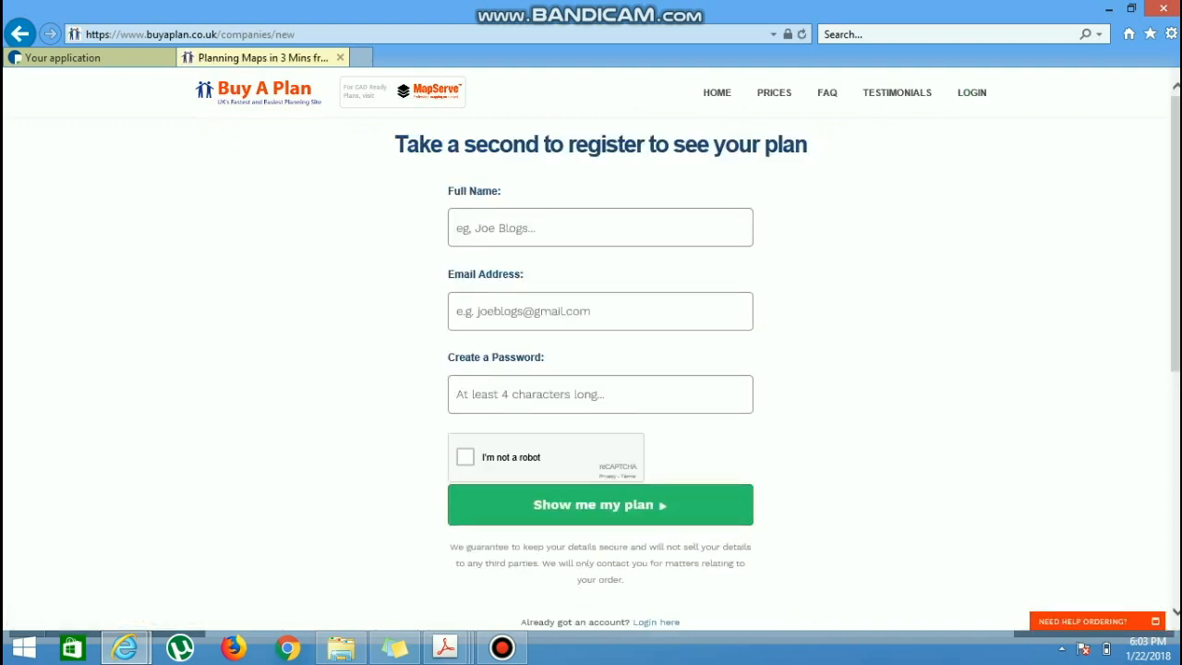
Step: Try to view the plan from the Buy A Plan registration page with the registration details left blank
scroll(591, 351, "down", 2)
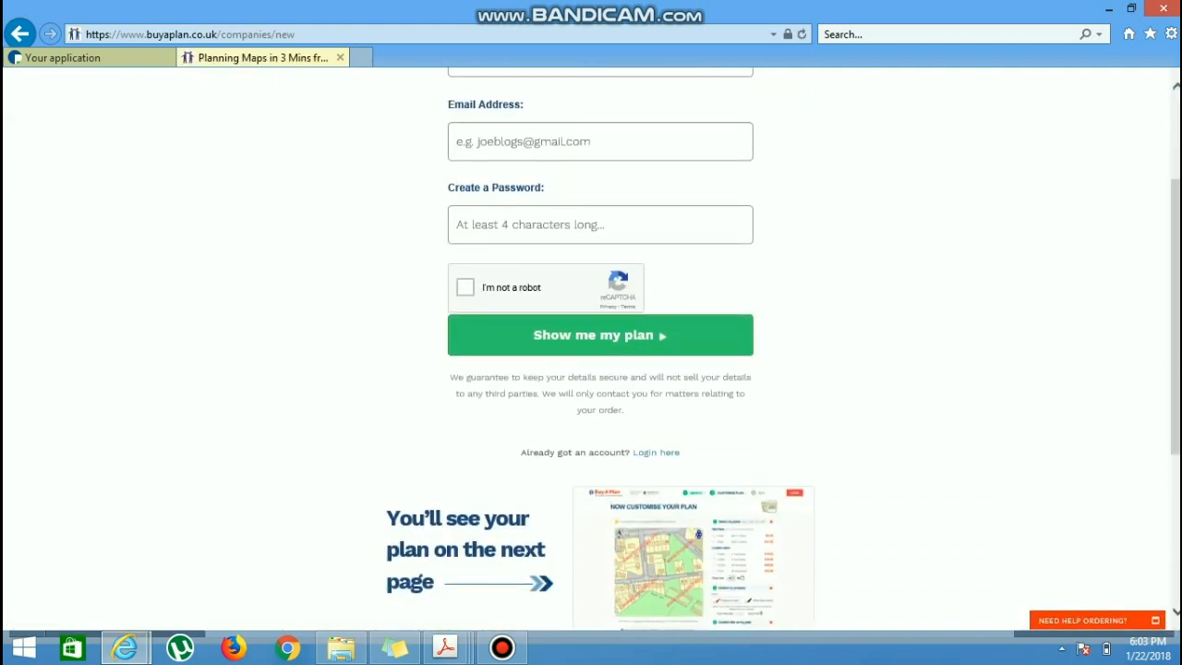
left_click(600, 335)
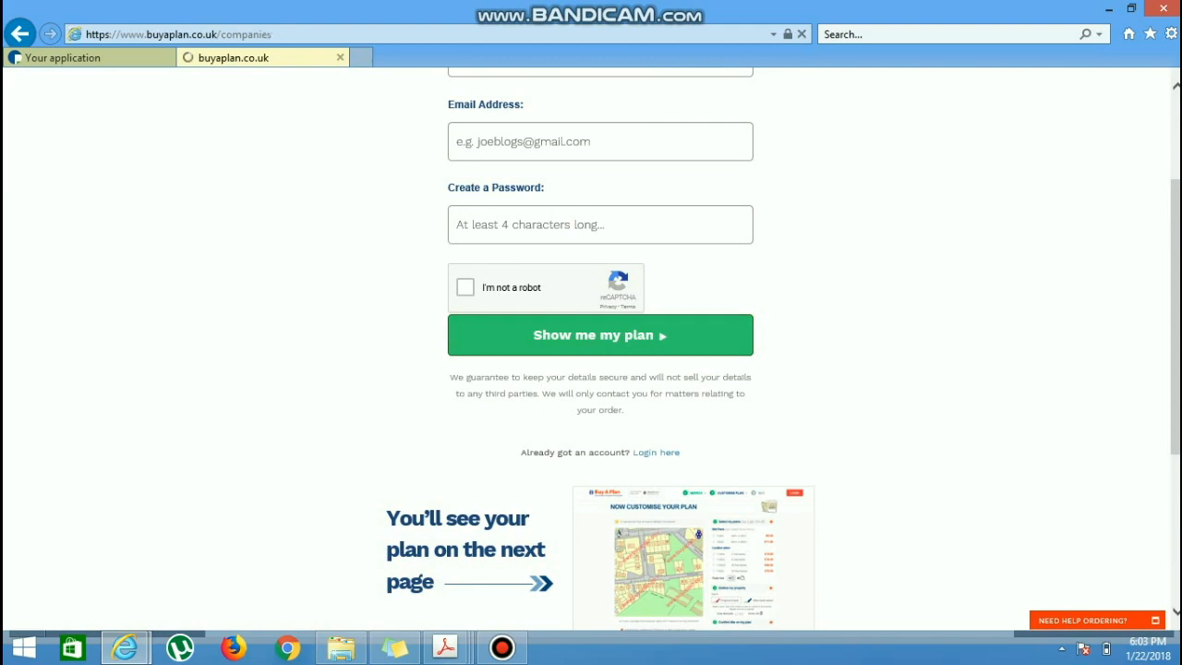
Step: Return to the Planning Portal application and calculate its fee for residential enlargement, improvement or alteration of a flat or single dwellinghouse
scroll(591, 351, "up", 1)
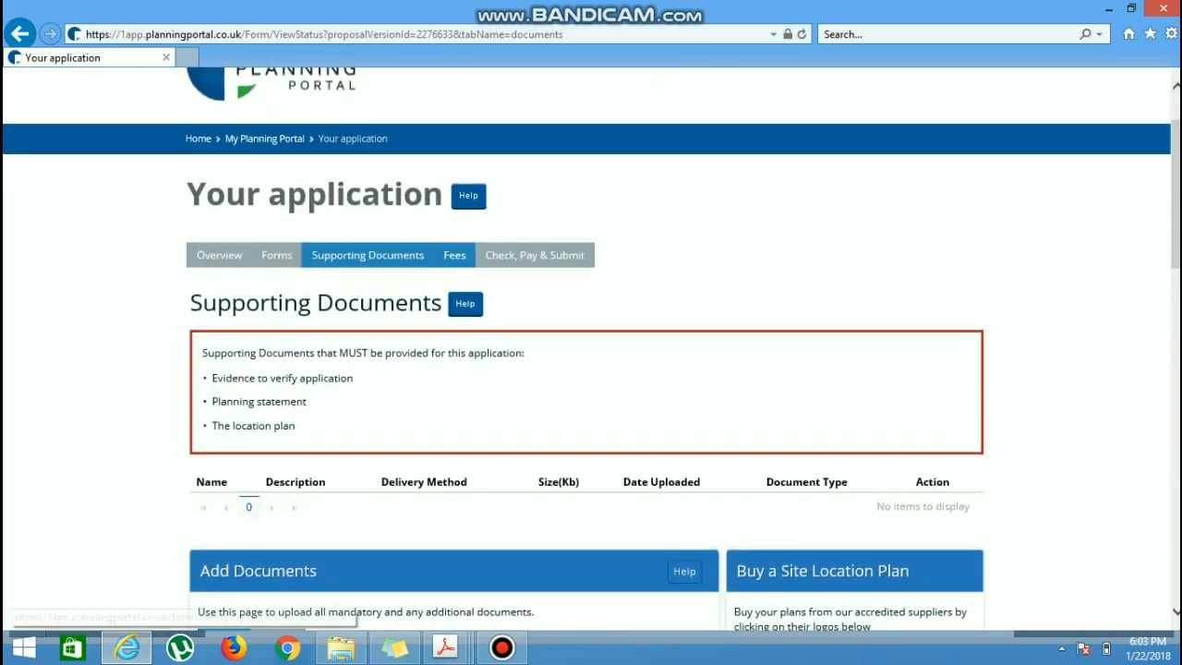
left_click(454, 254)
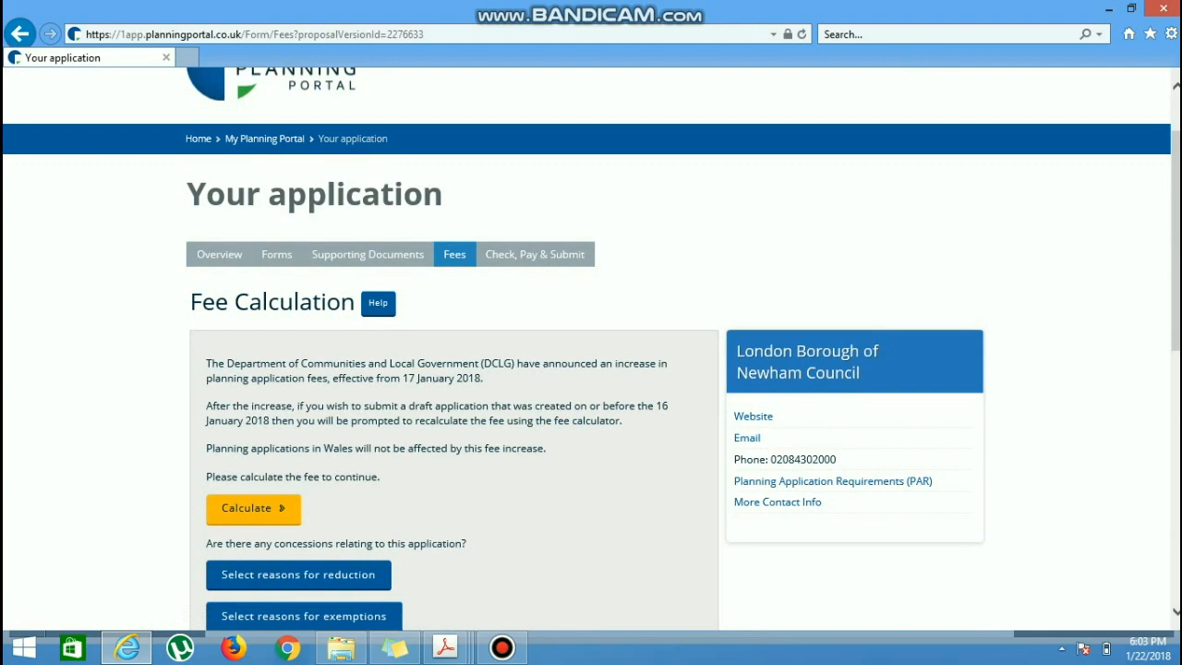
left_click(247, 508)
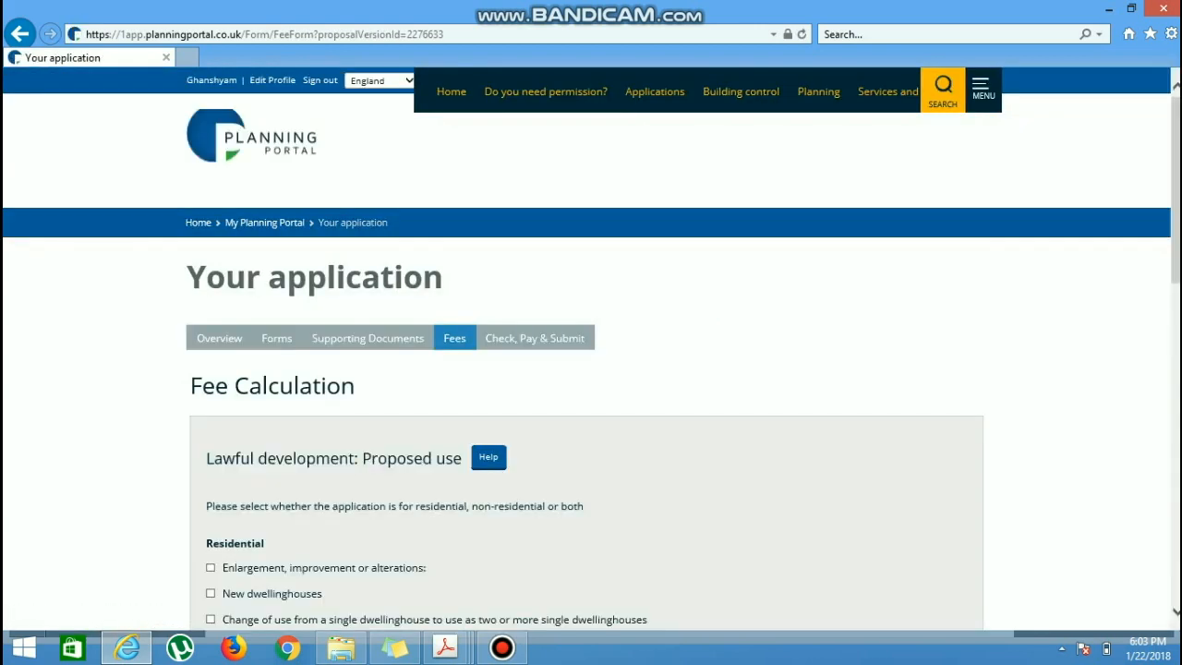
scroll(591, 351, "down", 4)
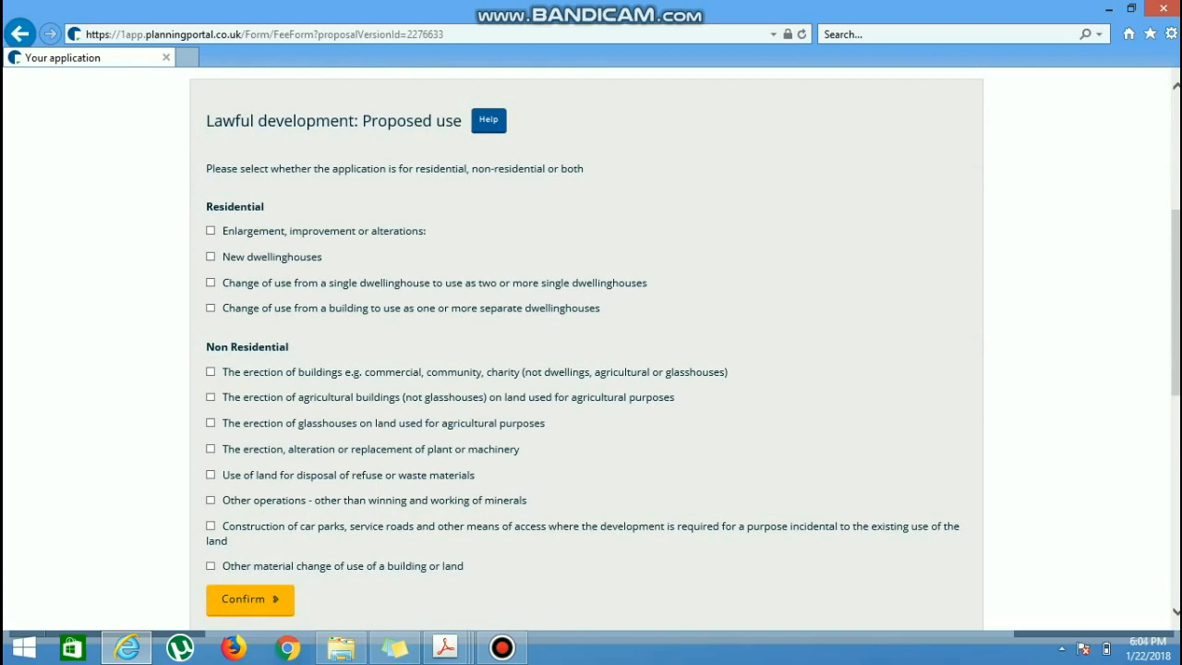
left_click(210, 230)
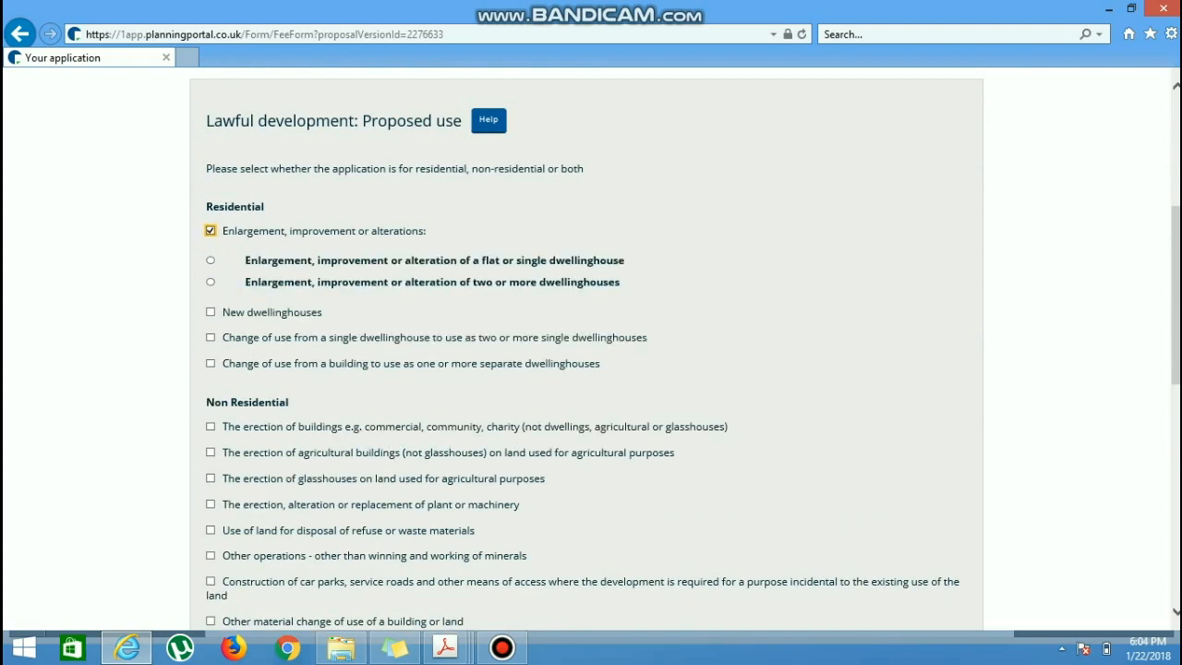
left_click(210, 260)
scroll(586, 349, "down", 2)
left_click(249, 484)
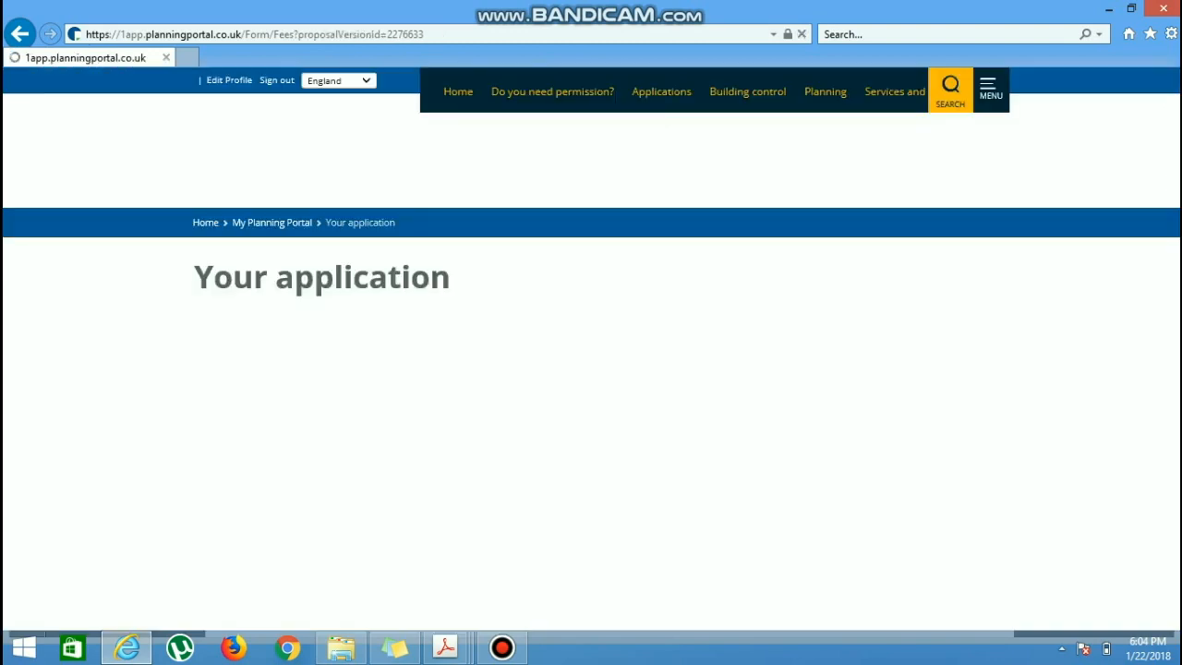
scroll(586, 349, "down", 1)
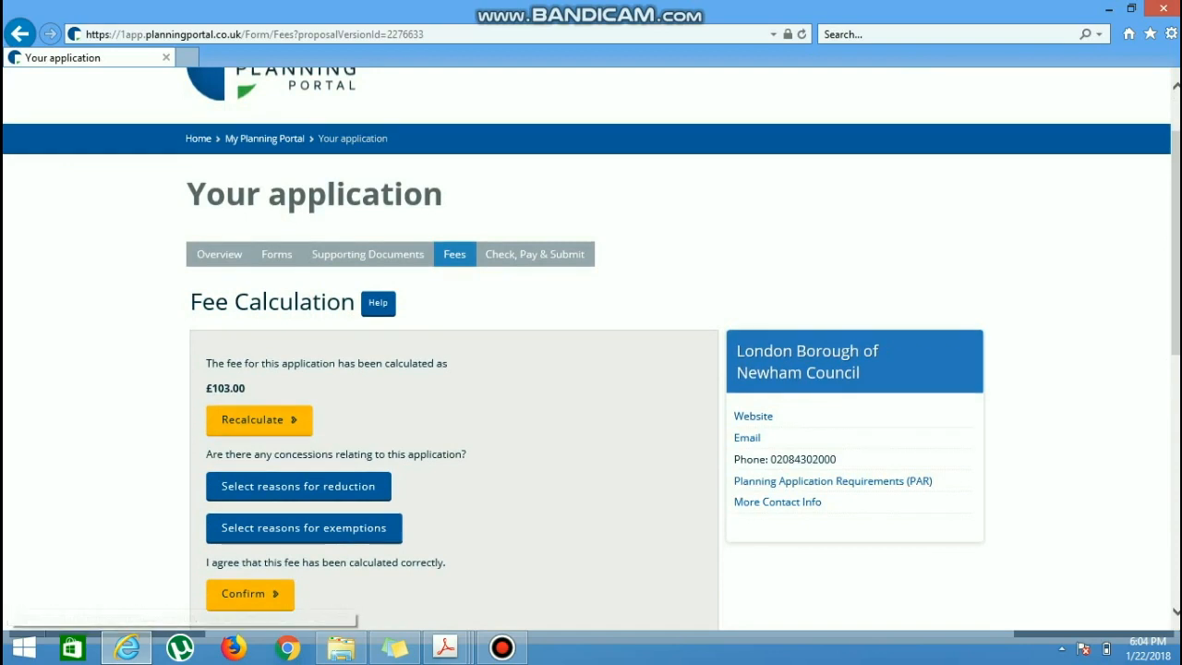